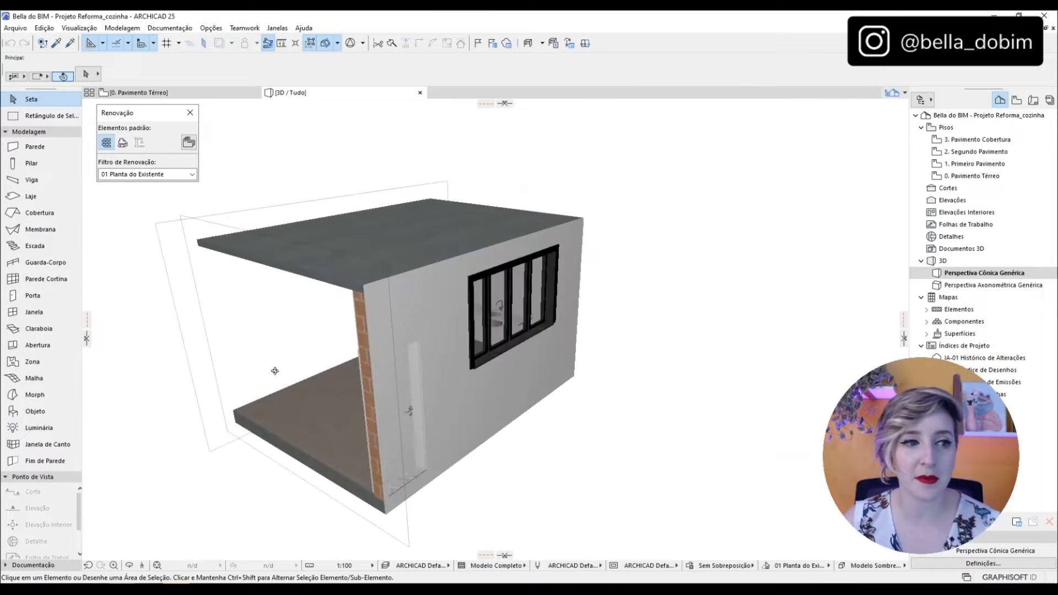
Orbit the kitchen model to look inside and set its renovation filter to 05 Planejado
mouse_move(445, 385)
middle_down()
mouse_move(512, 346)
mouse_move(513, 236)
middle_up()
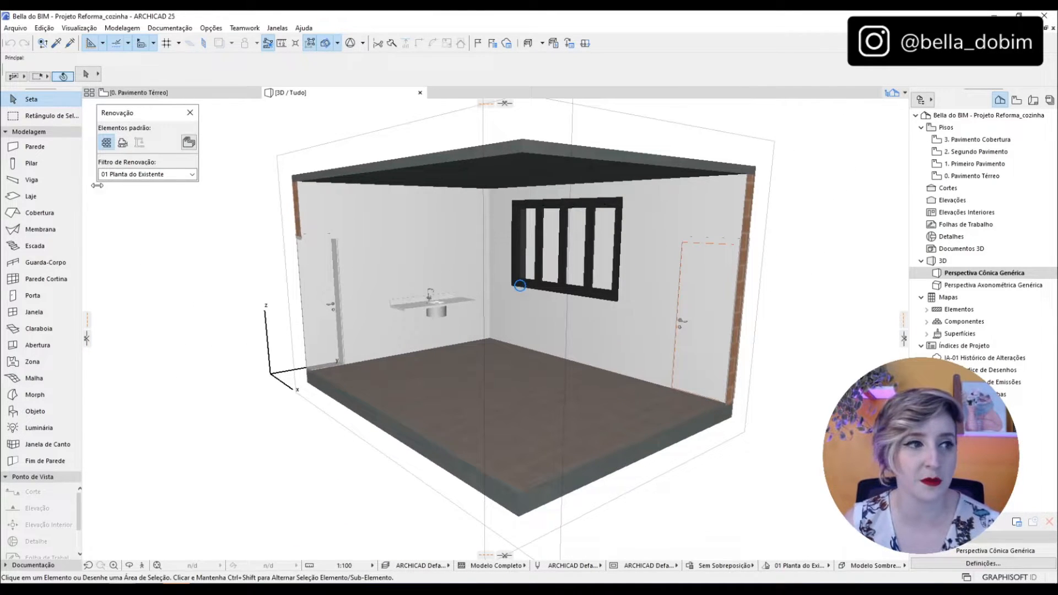
click(145, 174)
click(127, 226)
scroll(651, 307, up, 3)
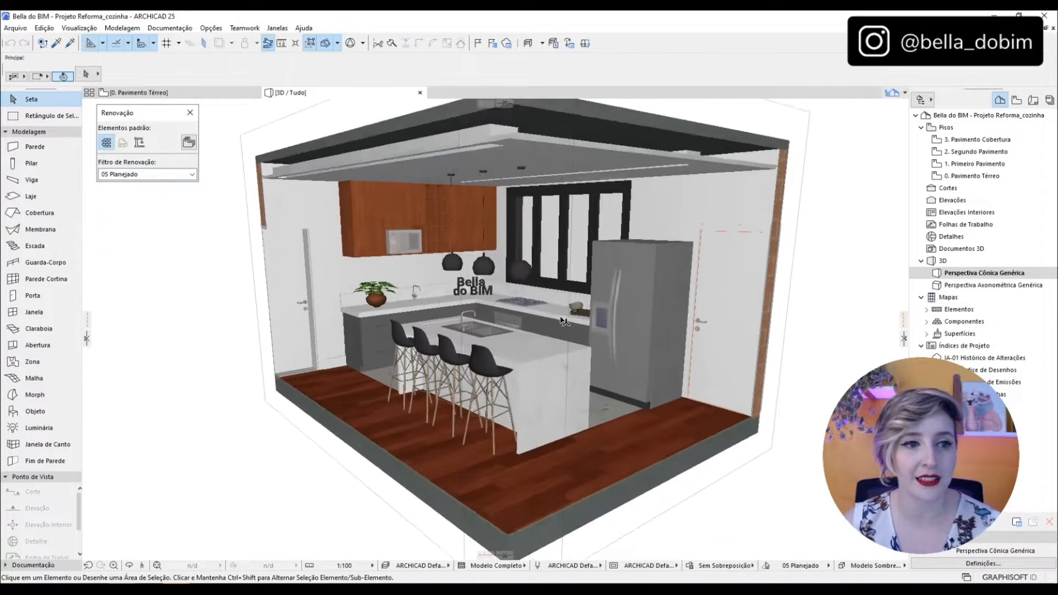
click(338, 44)
click(366, 89)
shift+middle_drag(430, 369, 453, 334)
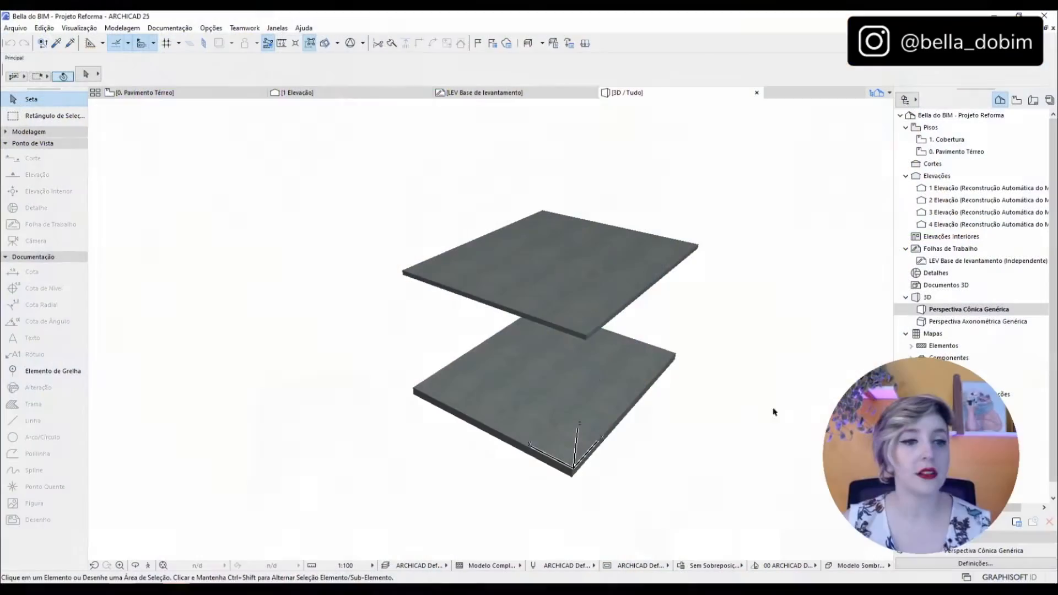
Check the two slabs in the 3D view and open the ground-floor plan 0. Pavimento Térreo
click(595, 381)
click(605, 259)
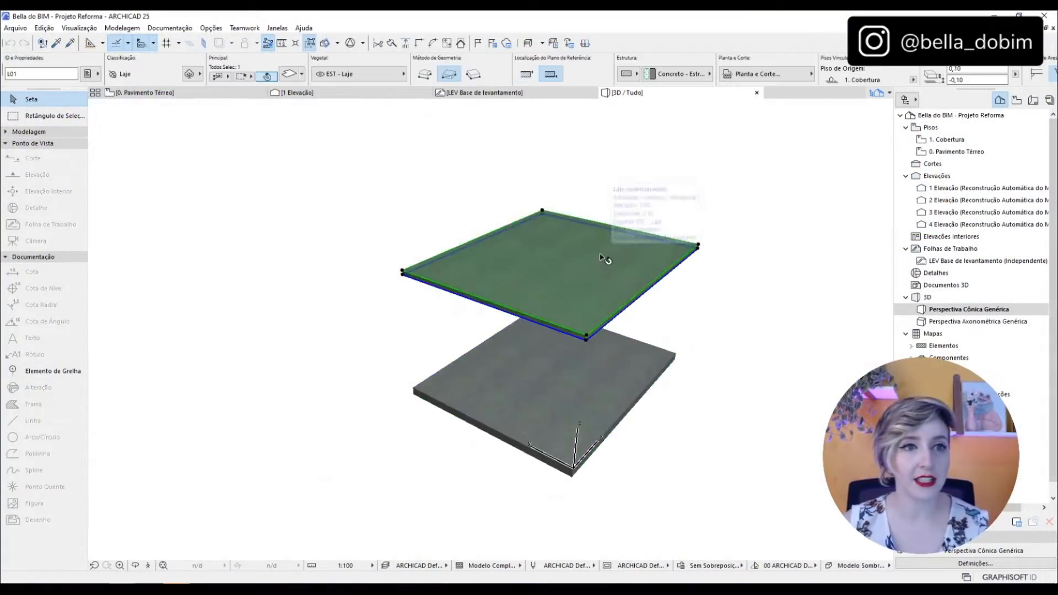
click(849, 332)
key(F2)
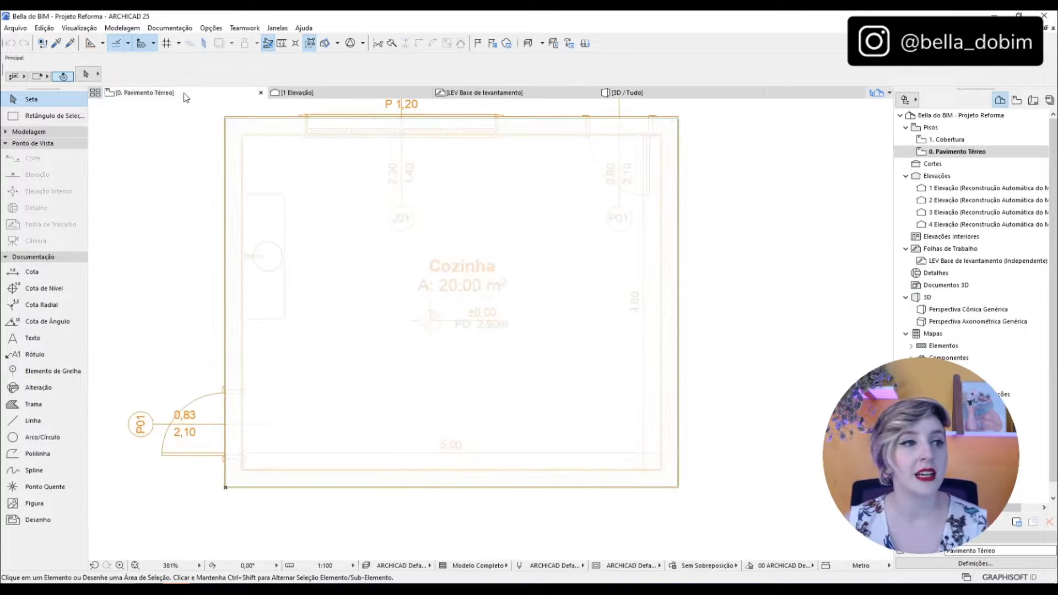
Examine the floor slab against the kitchen survey drawing in the ground-floor plan
scroll(734, 434, down, 4)
scroll(530, 312, up, 4)
middle_drag(637, 376, 626, 347)
click(645, 372)
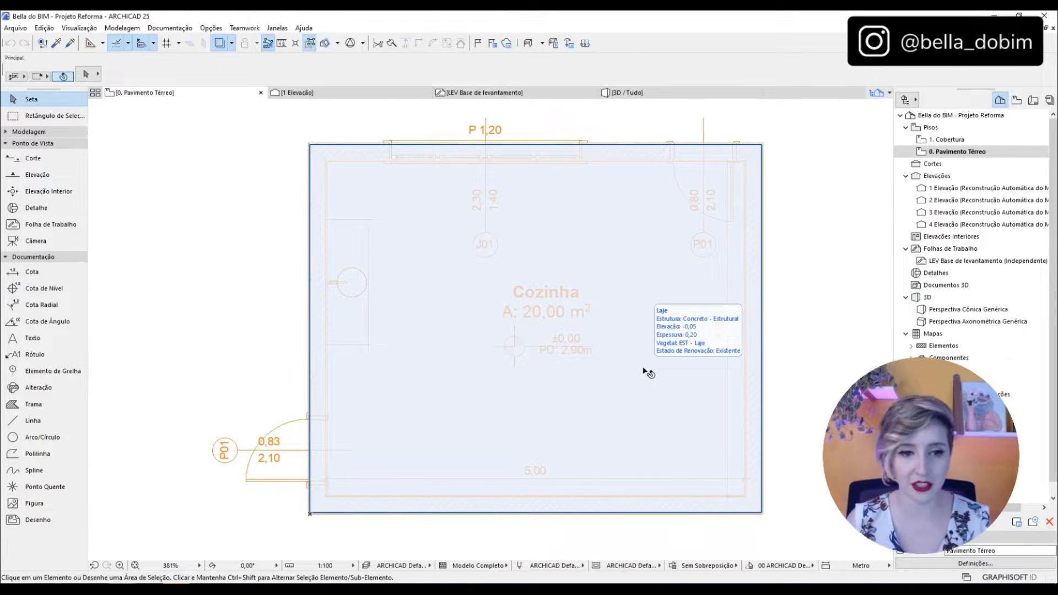
key(Escape)
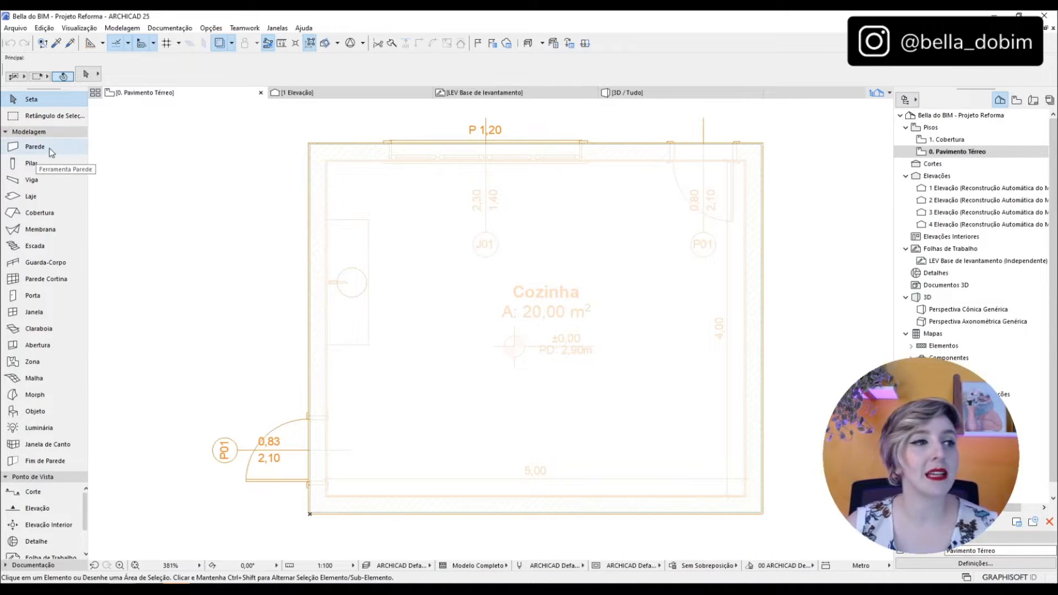
Start the Wall tool and look through its saved wall favorites
click(49, 147)
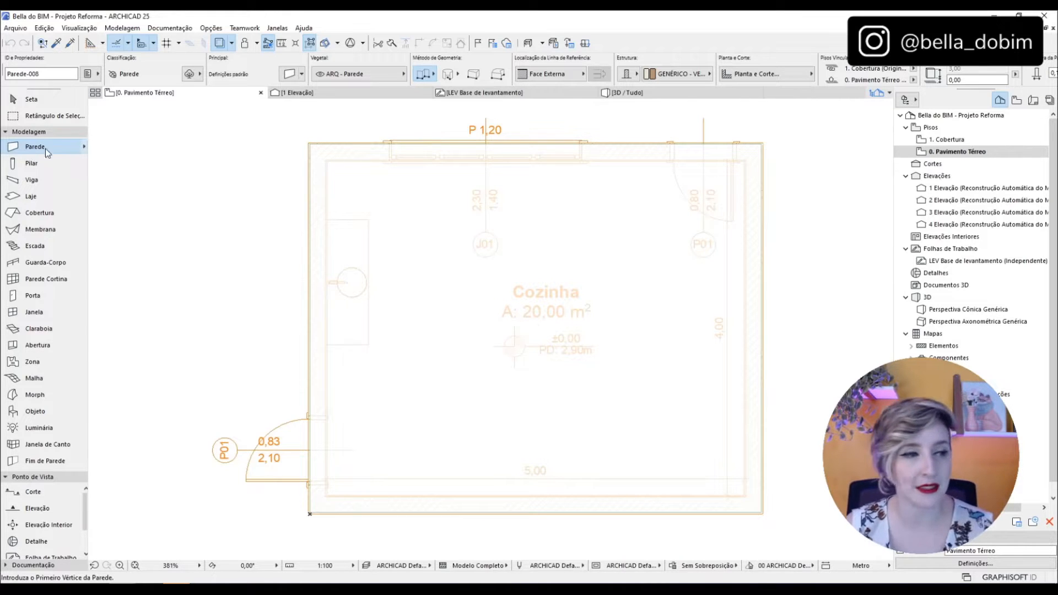
click(86, 152)
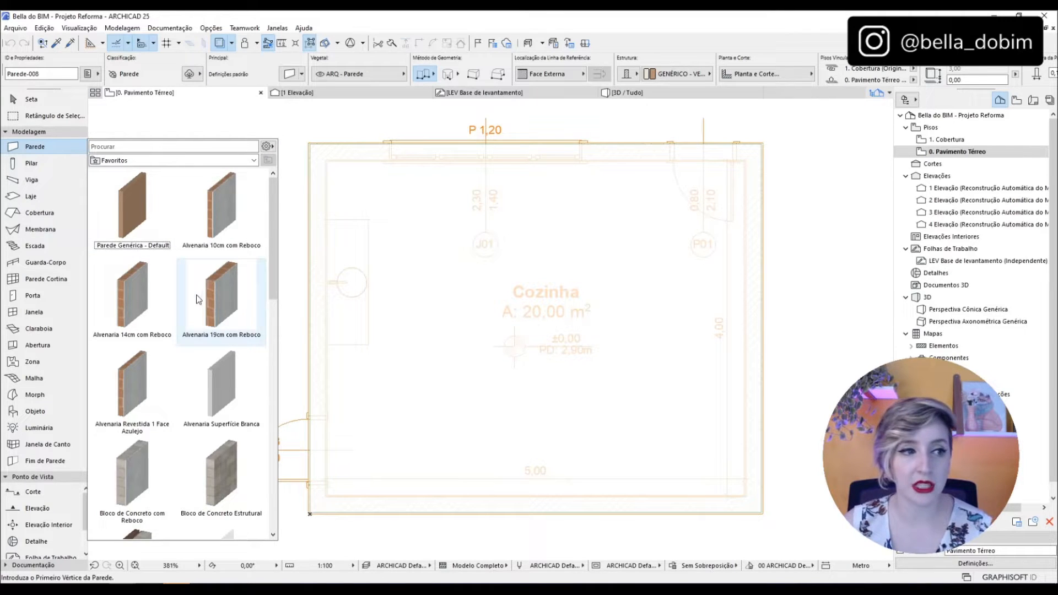
scroll(198, 299, down, 2)
scroll(199, 299, down, 6)
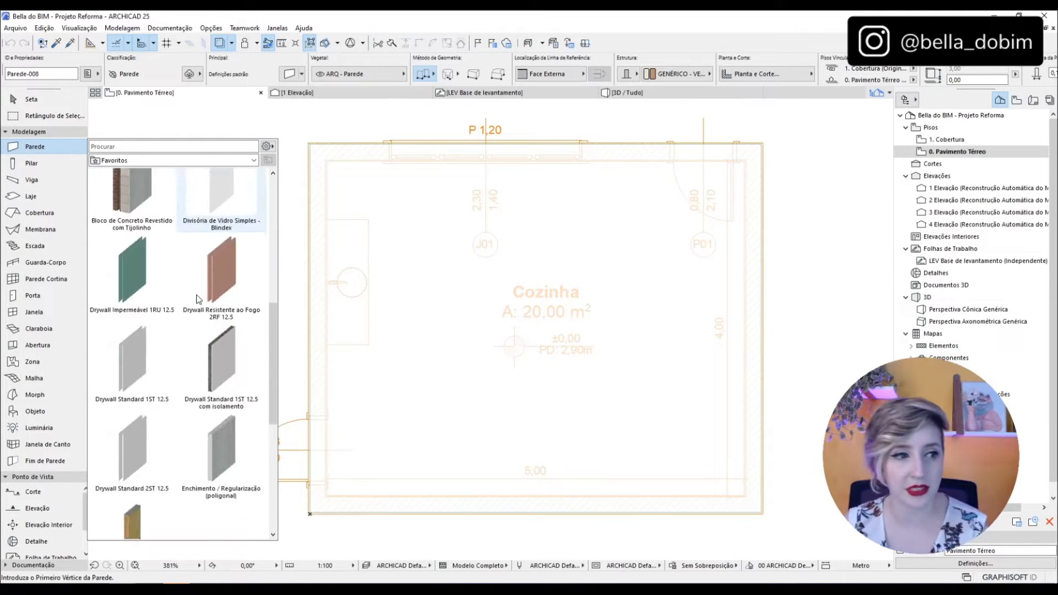
scroll(198, 299, up, 8)
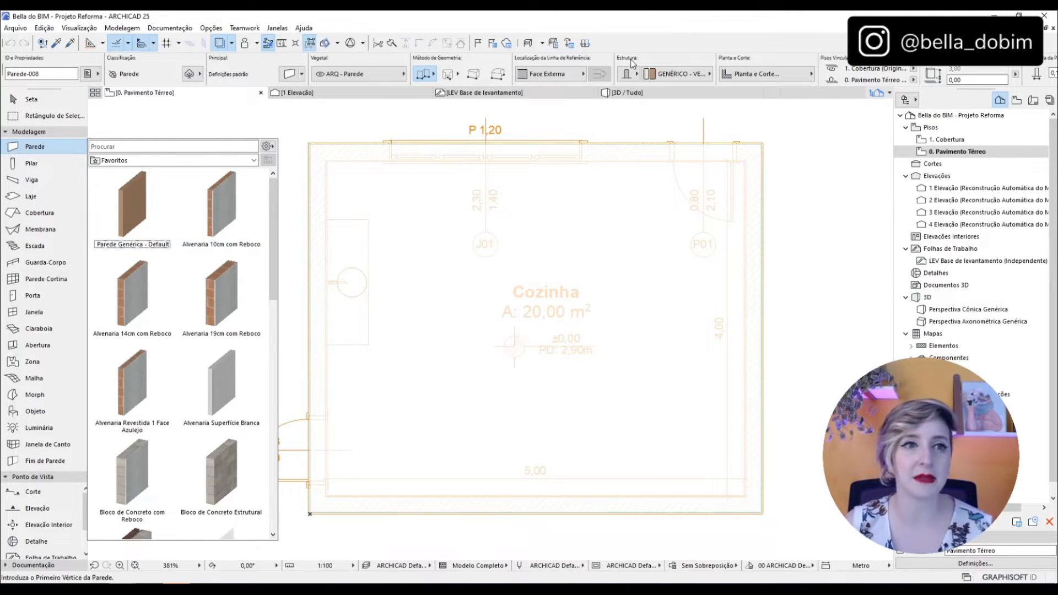
Switch the wall structure to a composite and review the list of available composites
click(629, 75)
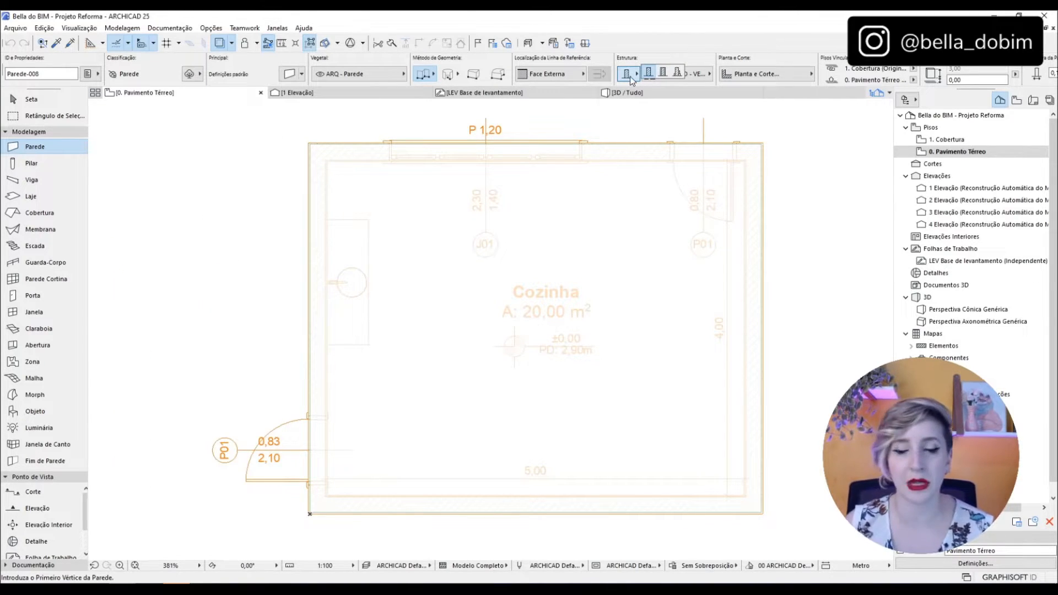
click(664, 73)
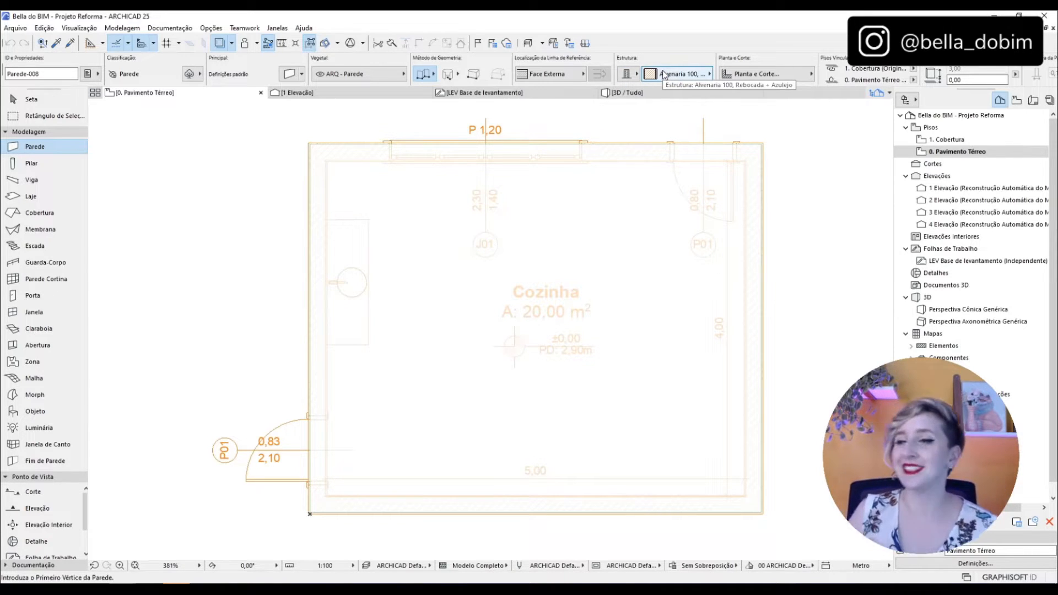
click(664, 75)
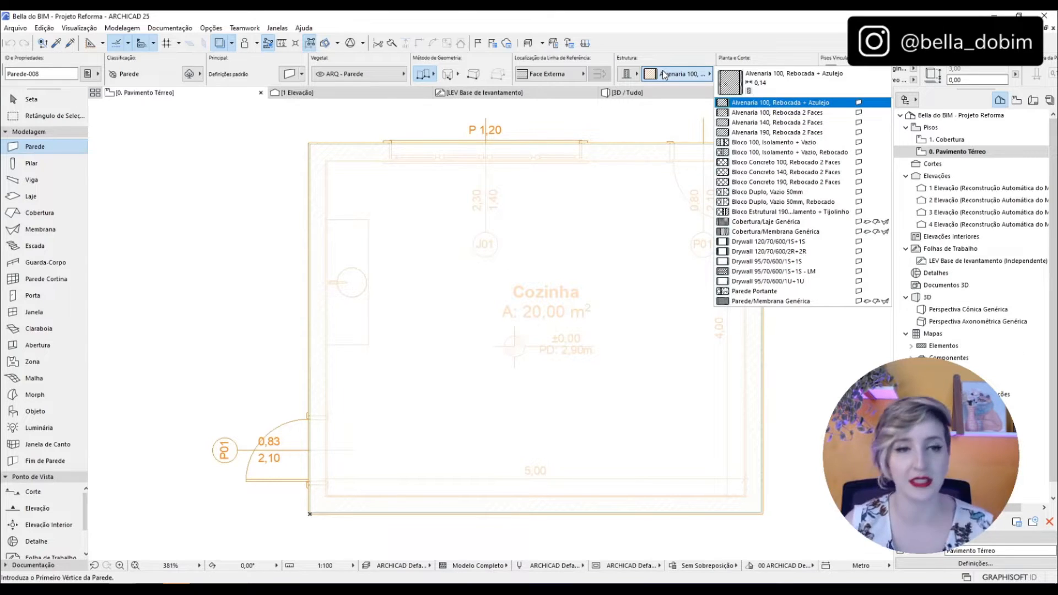
click(664, 75)
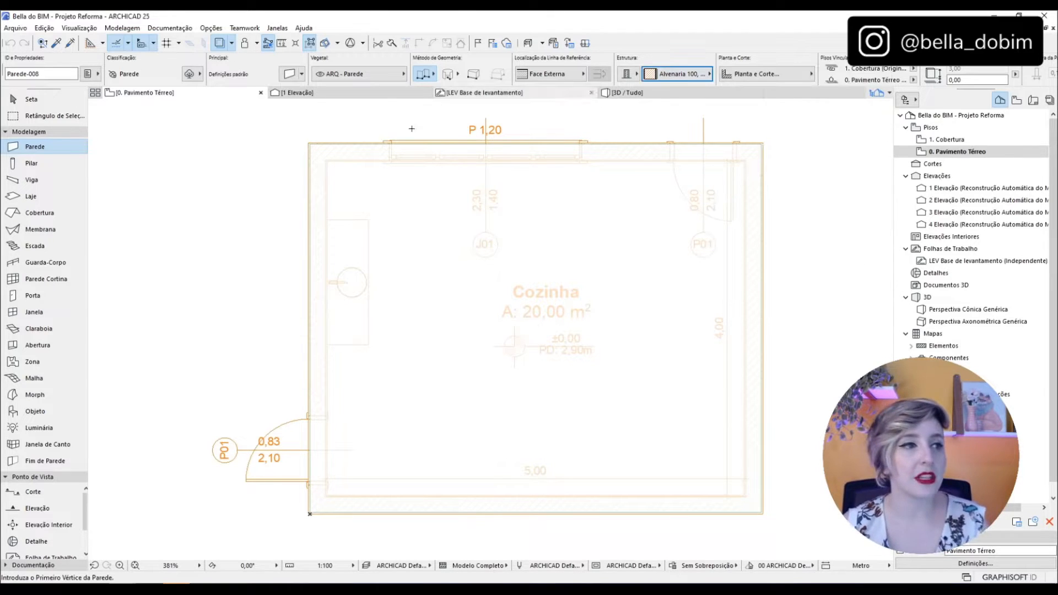
Apply the Alvenaria 14cm com Reboco favorite as the settings for new walls
click(85, 147)
mouse_move(127, 239)
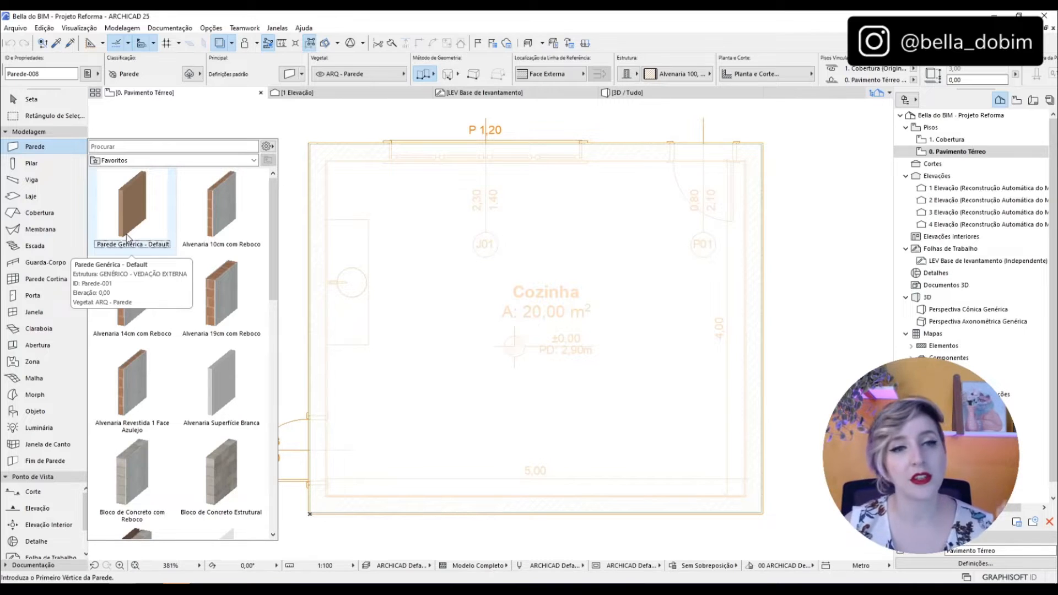
mouse_move(142, 324)
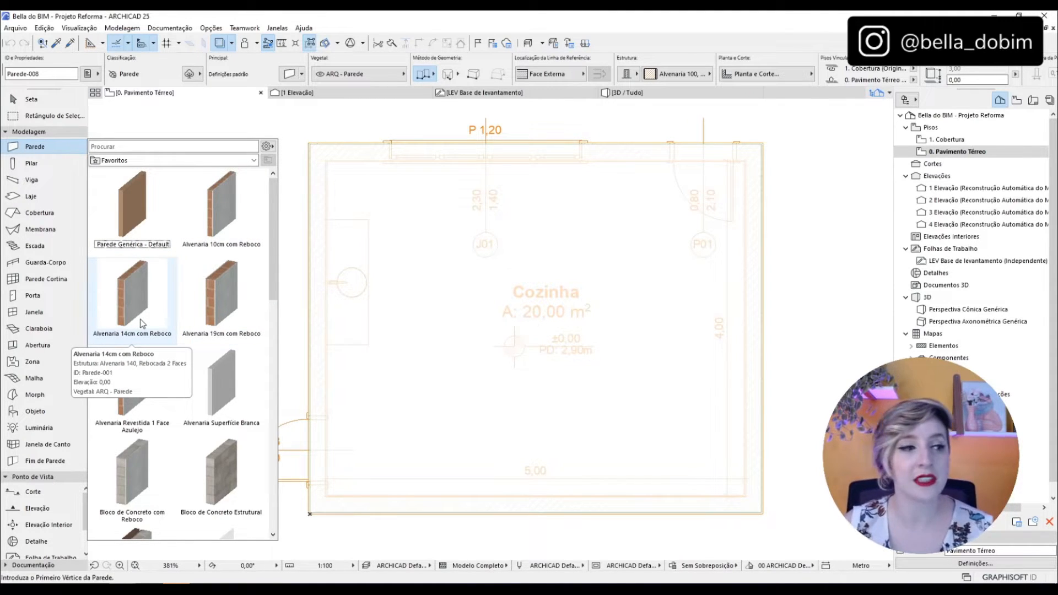
click(121, 295)
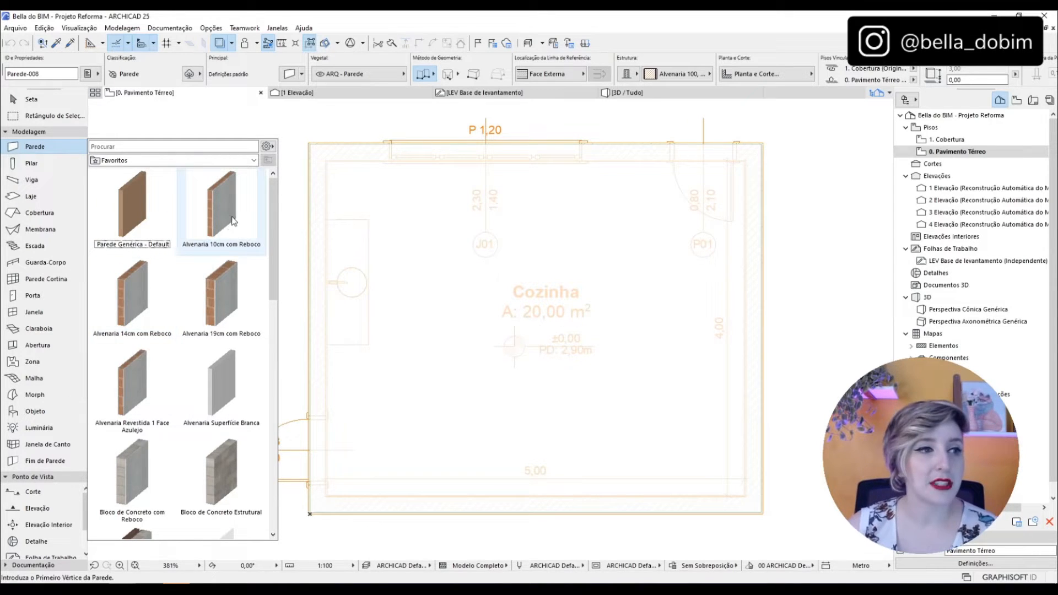
double_click(122, 296)
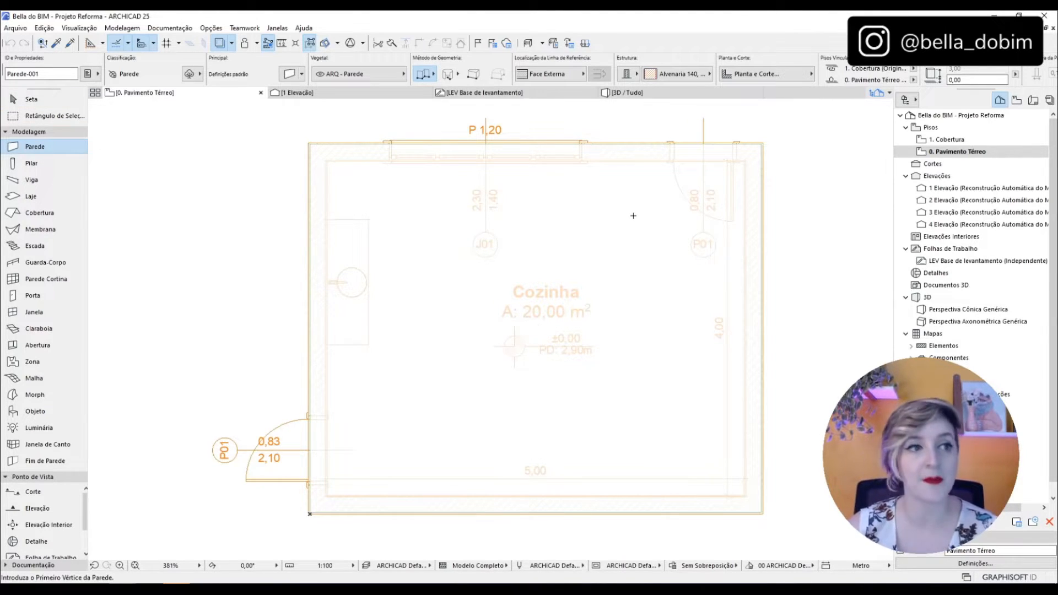
Draw a single straight vertical wall about 3.2 m long in the empty area to the right of the kitchen
middle_drag(614, 235, 439, 240)
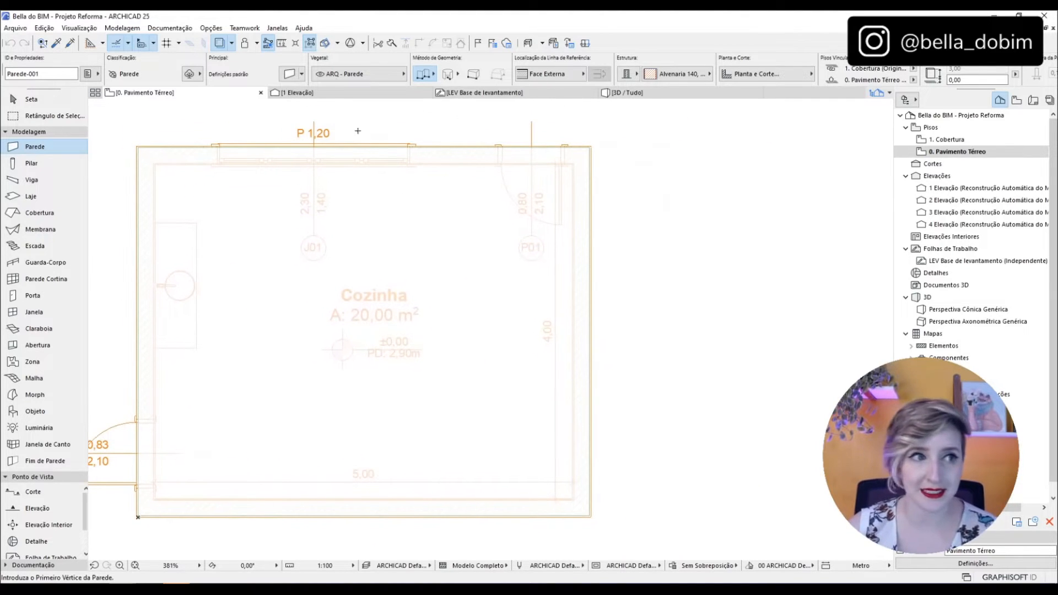
click(434, 76)
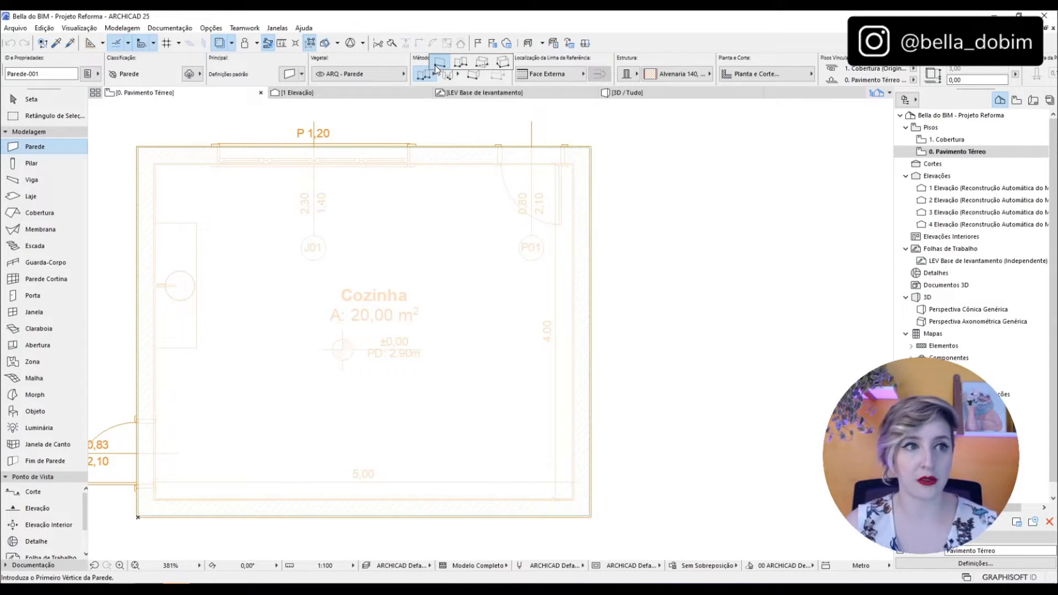
click(439, 65)
click(712, 425)
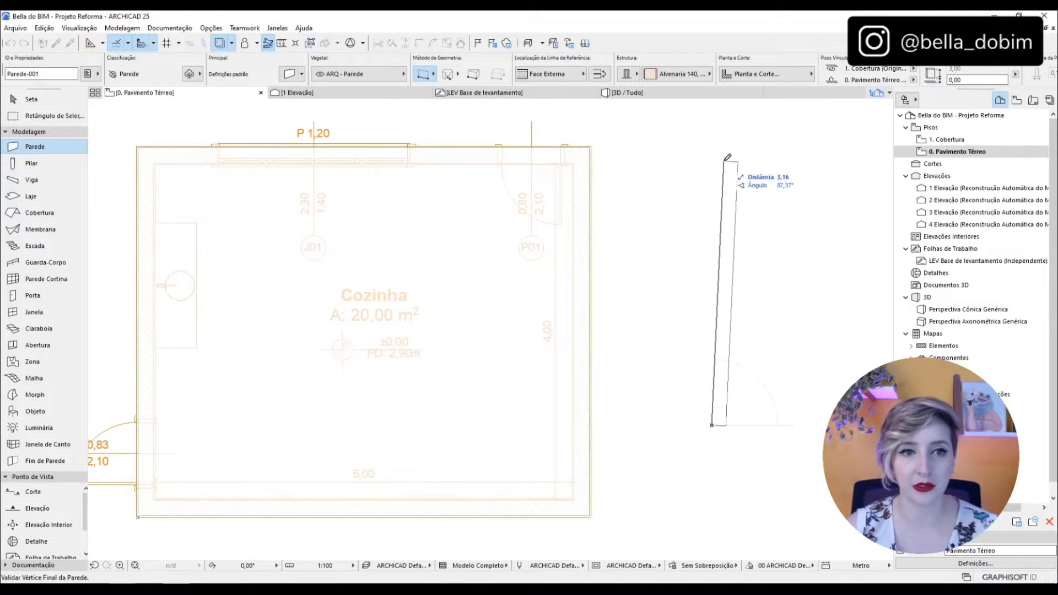
click(712, 159)
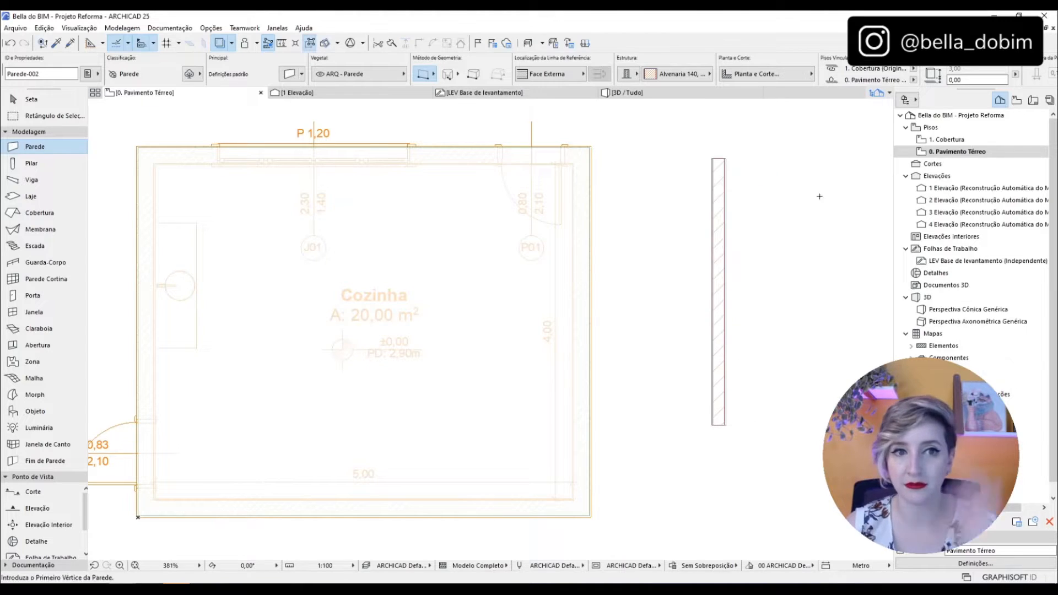
Draw a chained wall of four segments around the vertical wall, with its second segment crossing it
click(433, 75)
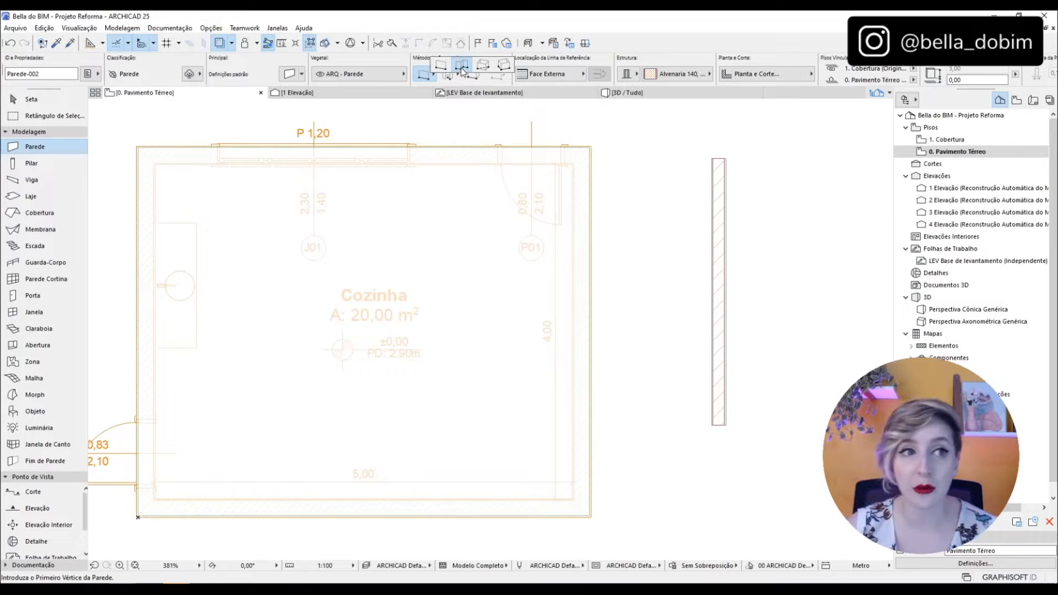
click(462, 69)
click(643, 457)
click(629, 257)
click(804, 225)
click(831, 366)
double_click(825, 451)
click(433, 75)
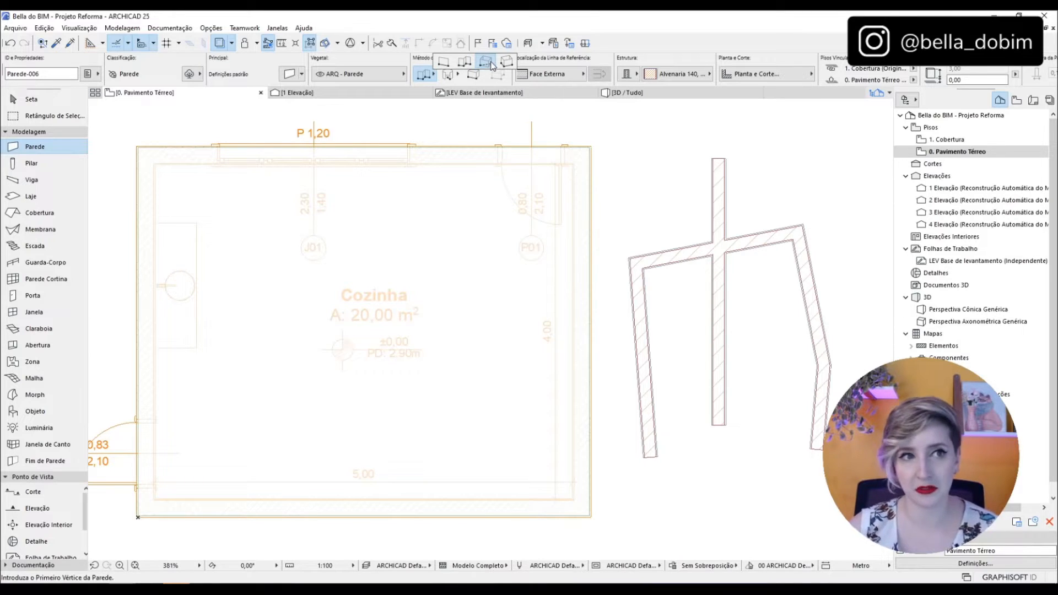
click(491, 65)
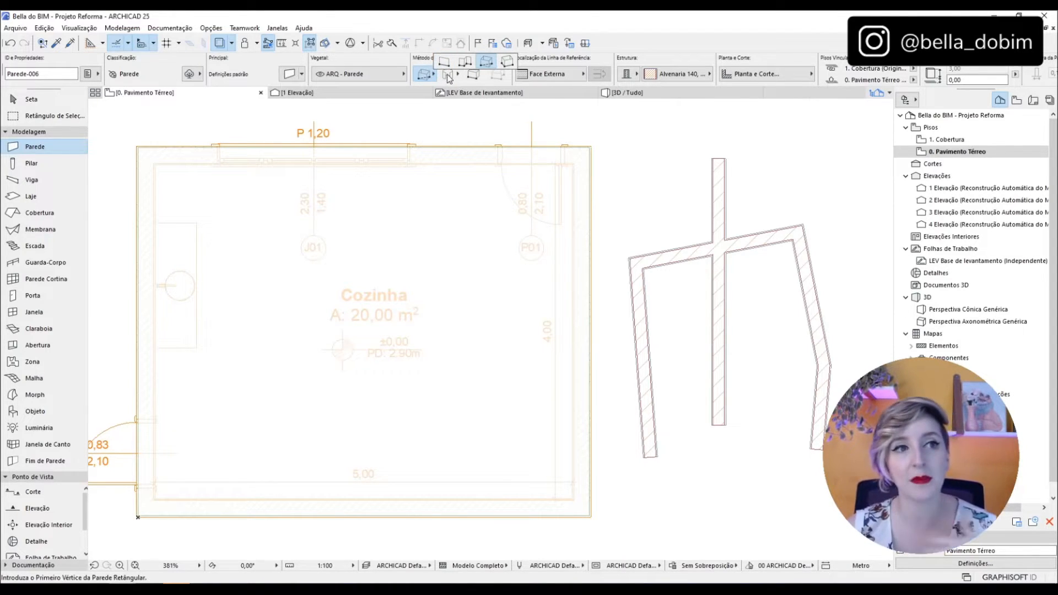
mouse_move(448, 80)
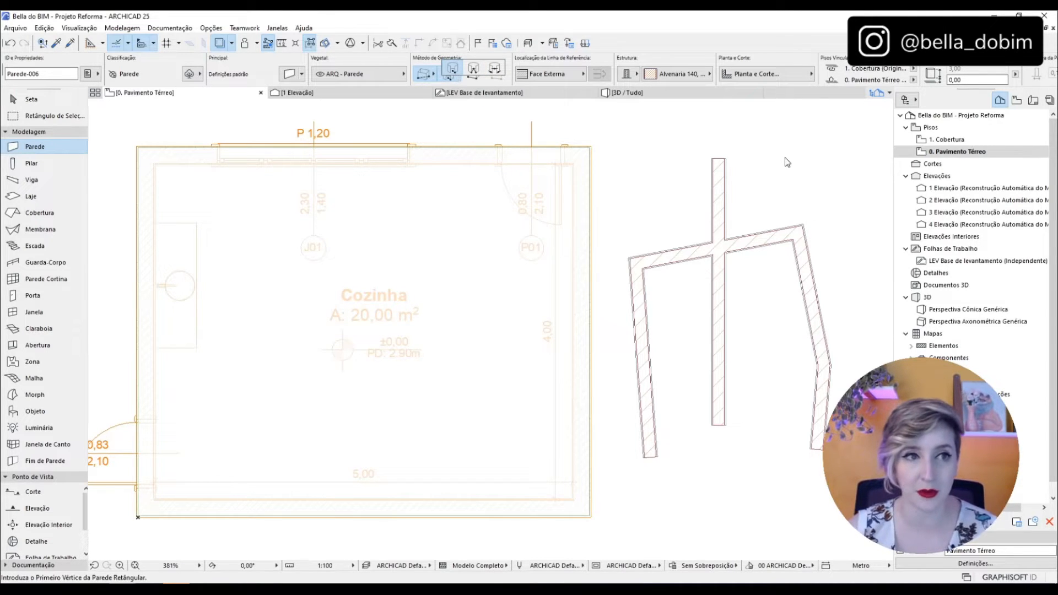
middle_drag(788, 163, 720, 225)
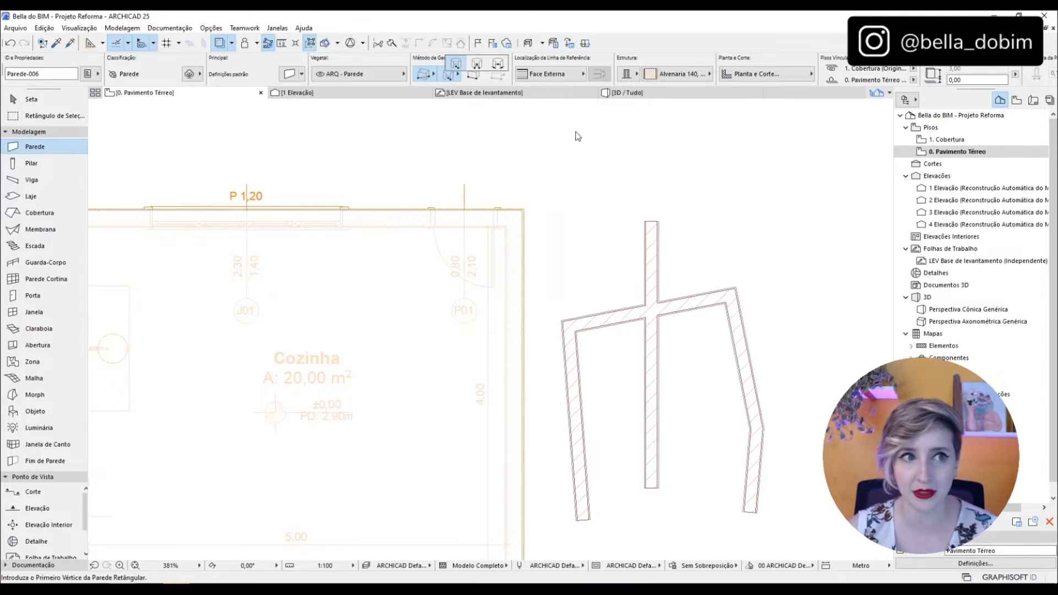
click(456, 64)
click(719, 201)
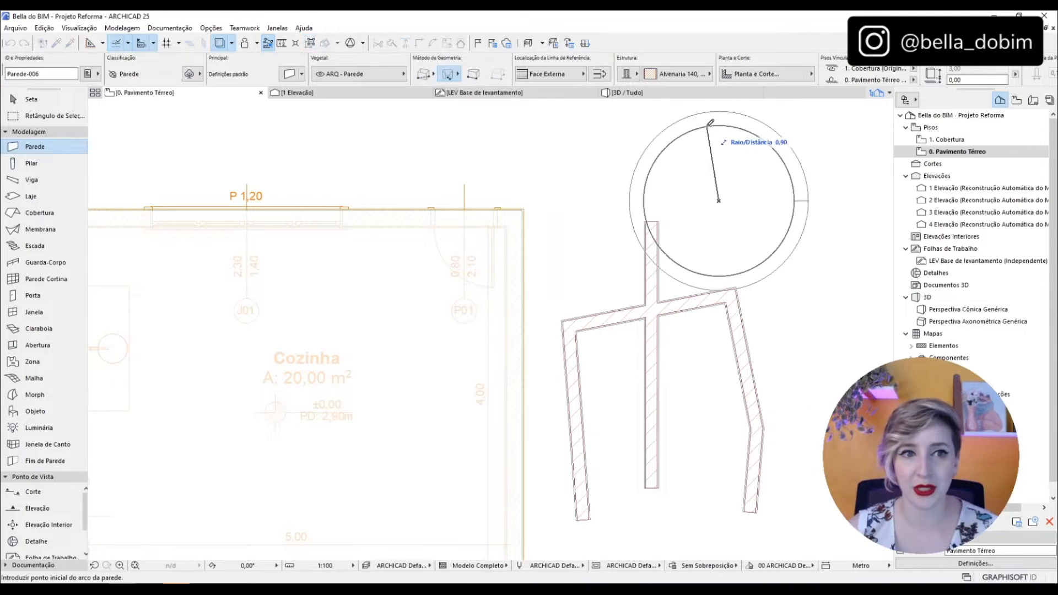
key(Escape)
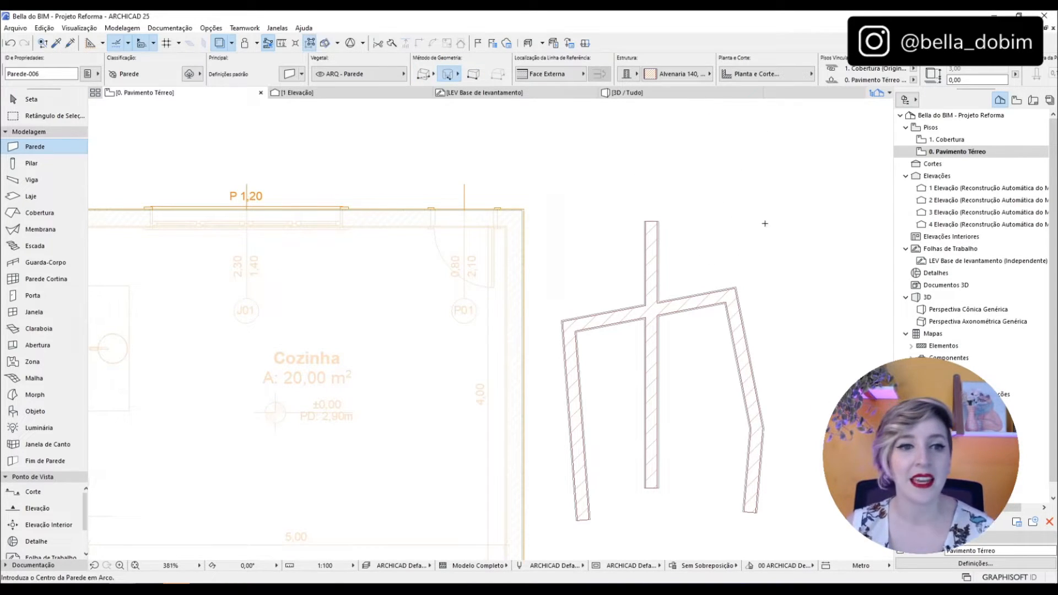
key(Escape)
Delete the last two segments of the chained wall, on the right of the vertical wall
middle_drag(789, 403, 815, 338)
drag(827, 428, 729, 185)
click(826, 349)
drag(827, 373, 751, 342)
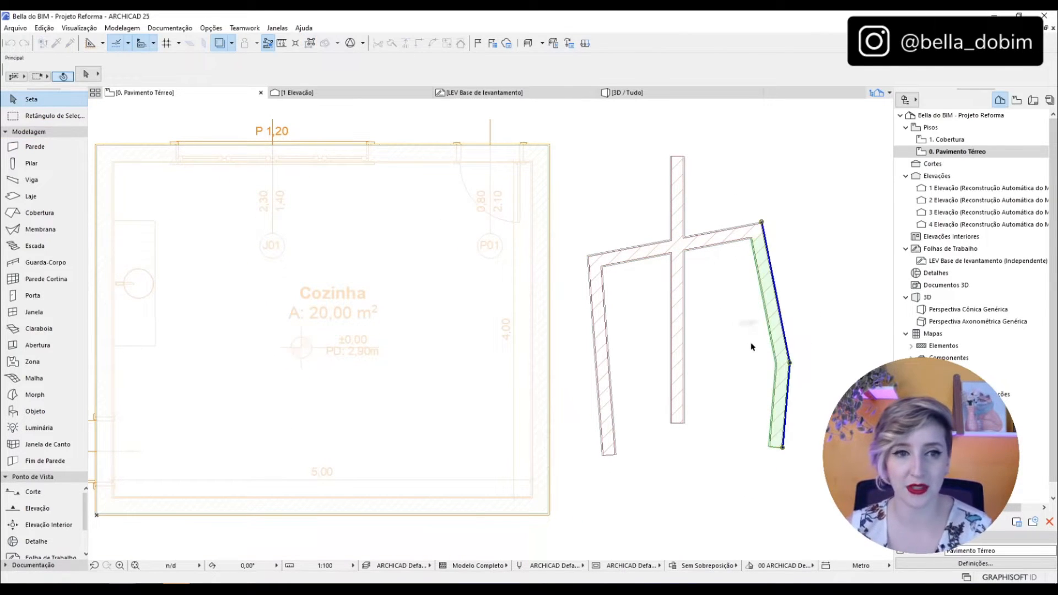
key(Delete)
Select the three remaining test walls together to examine their reference lines, and clear the selection
scroll(652, 280, up, 2)
click(688, 216)
click(746, 222)
click(576, 333)
click(691, 171)
click(734, 228)
click(768, 380)
drag(768, 381, 556, 191)
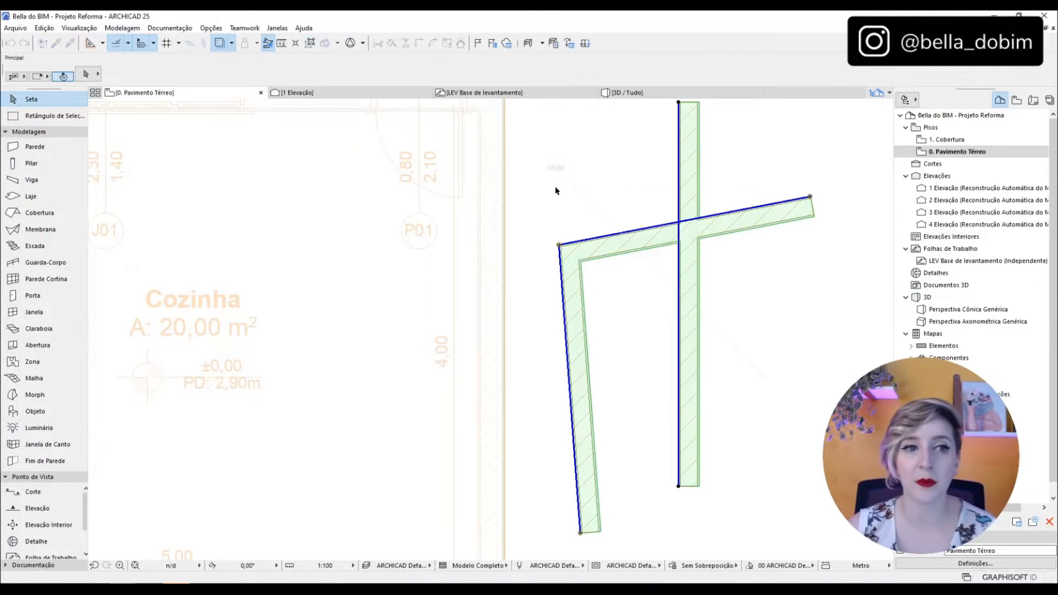
middle_drag(785, 288, 614, 285)
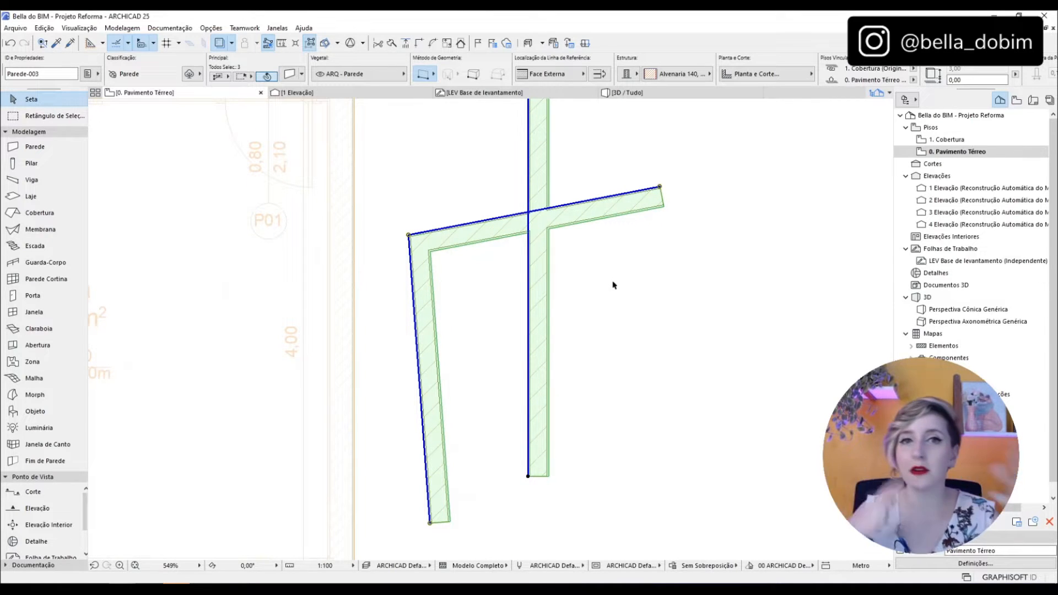
click(613, 284)
Select the vertical test wall and examine up close its reference line and junction with the crossing wall
scroll(546, 208, up, 7)
scroll(546, 340, down, 7)
click(550, 220)
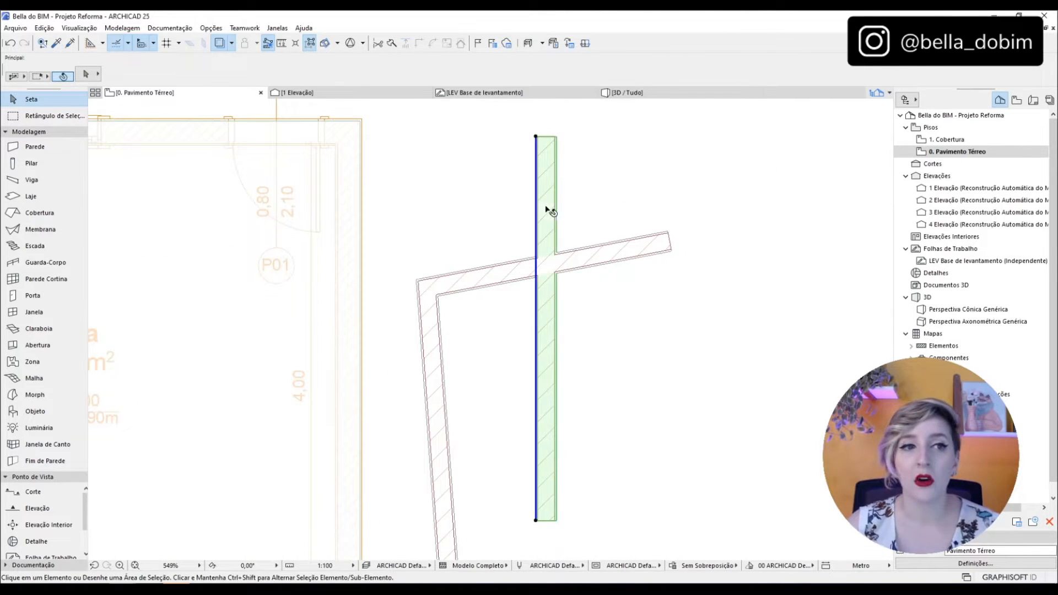
scroll(543, 250, up, 8)
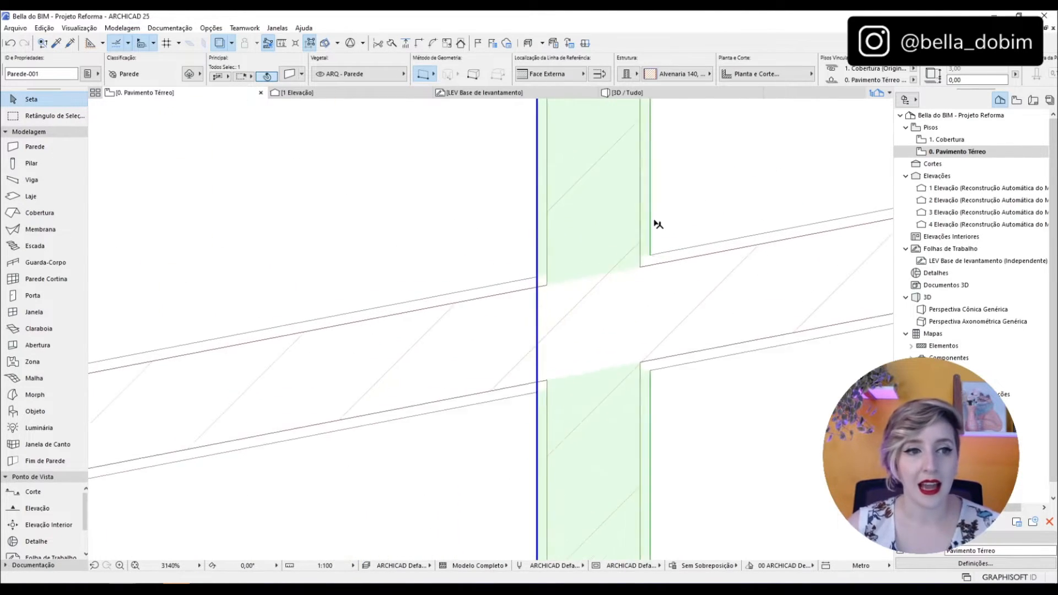
Select the three test walls, examine only those in the 3D view, and return to the floor plan
click(734, 168)
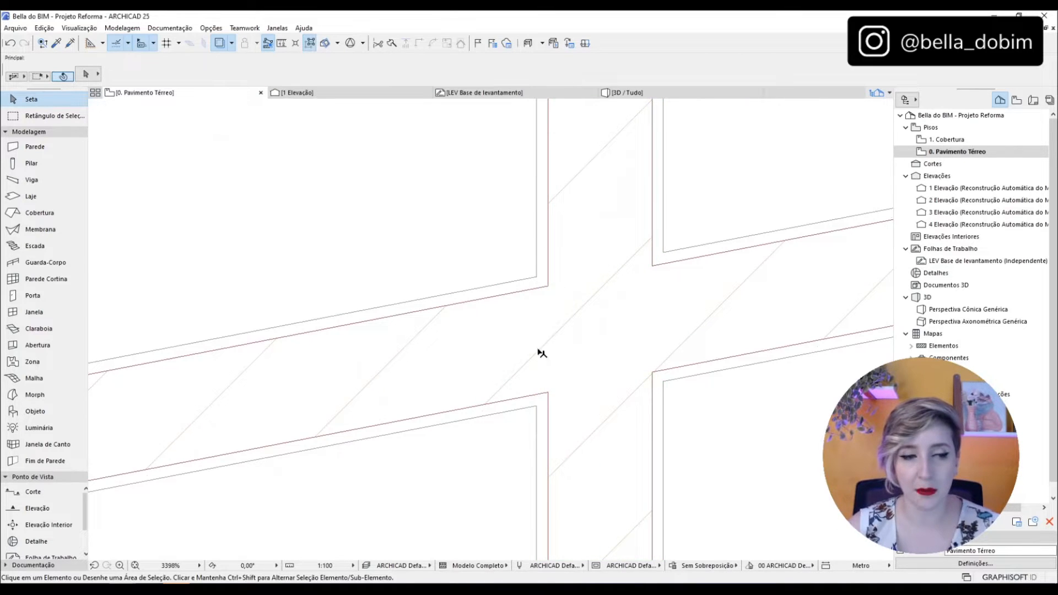
scroll(542, 354, down, 7)
drag(699, 408, 402, 274)
key(F5)
scroll(678, 205, up, 6)
drag(352, 314, 536, 421)
key(F2)
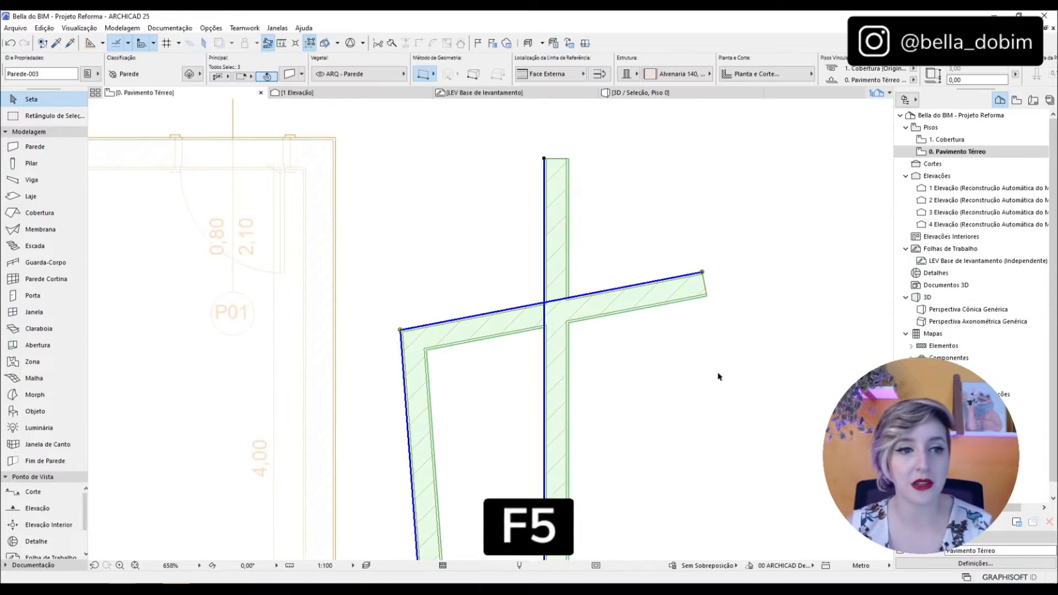
Delete the three selected test walls from the floor plan
key(Delete)
scroll(627, 314, down, 6)
scroll(630, 401, up, 3)
Draw a chained wall of four segments beside the kitchen with the Wall tool and examine its first segment's selection
click(33, 146)
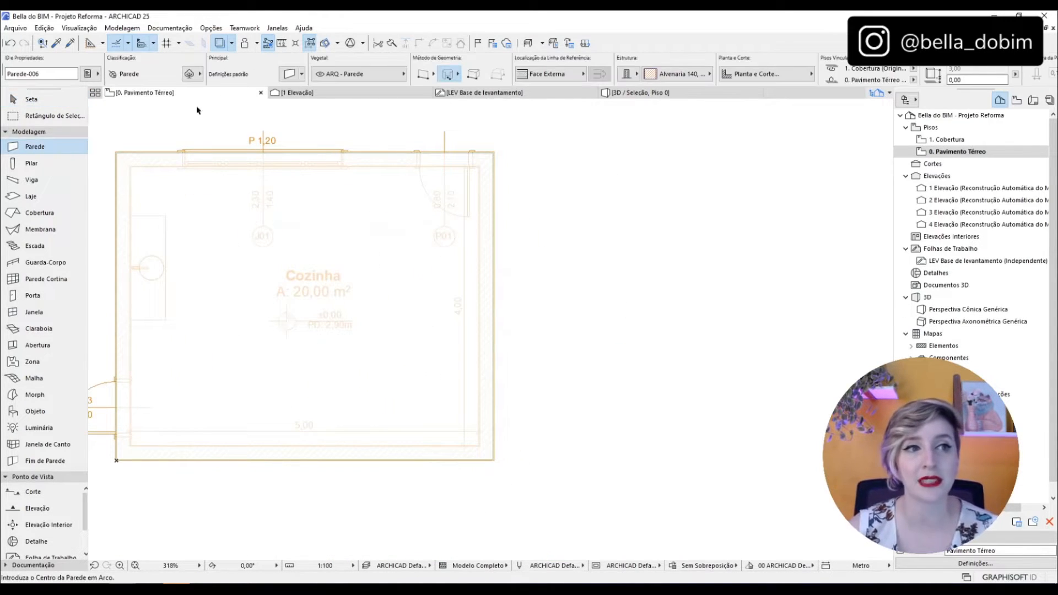
click(438, 76)
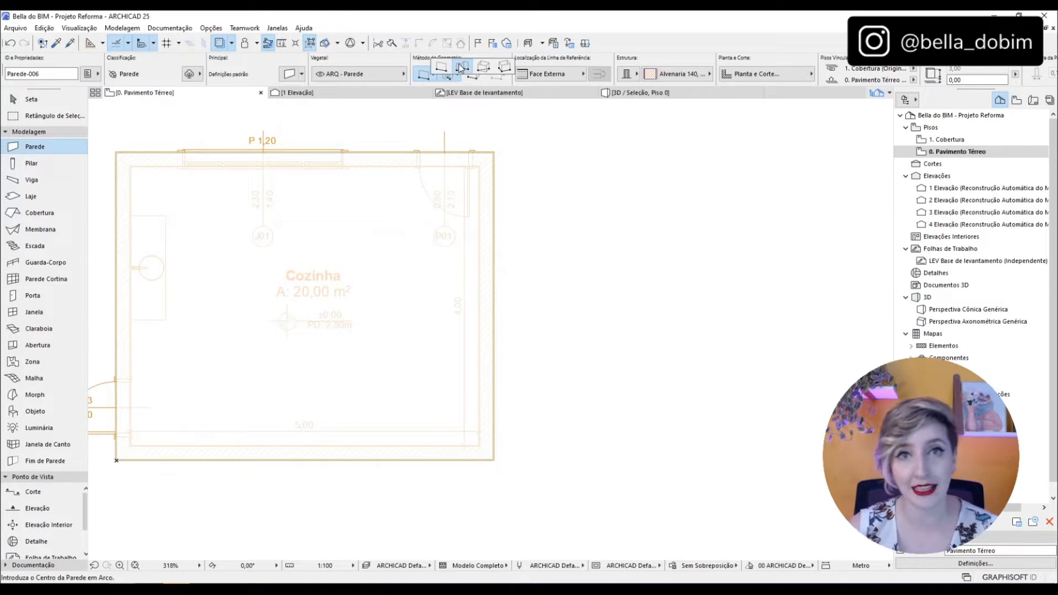
click(460, 68)
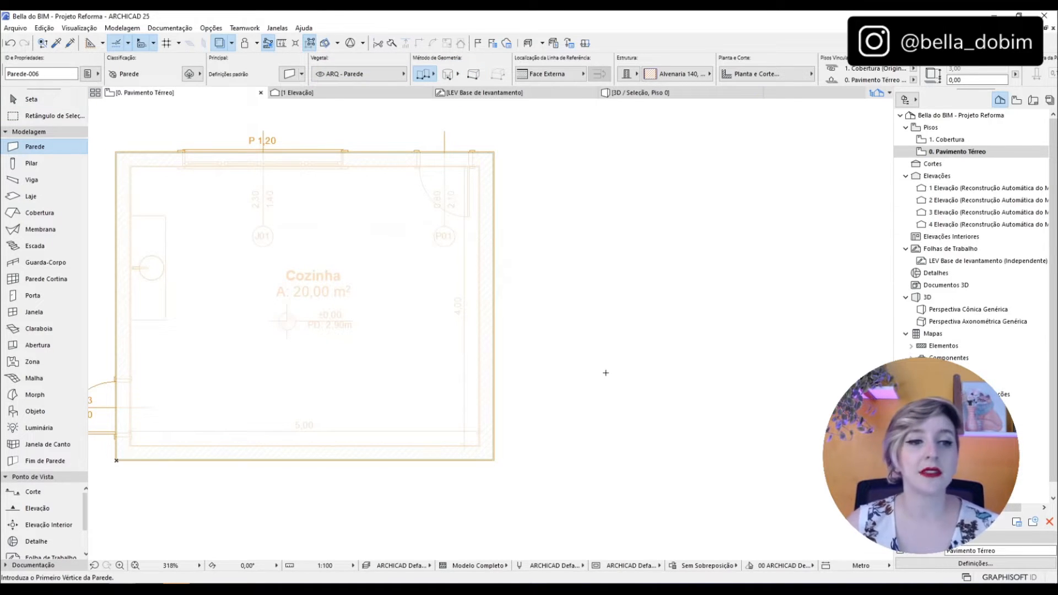
click(574, 376)
click(569, 212)
click(690, 186)
click(794, 319)
middle_drag(728, 389, 601, 377)
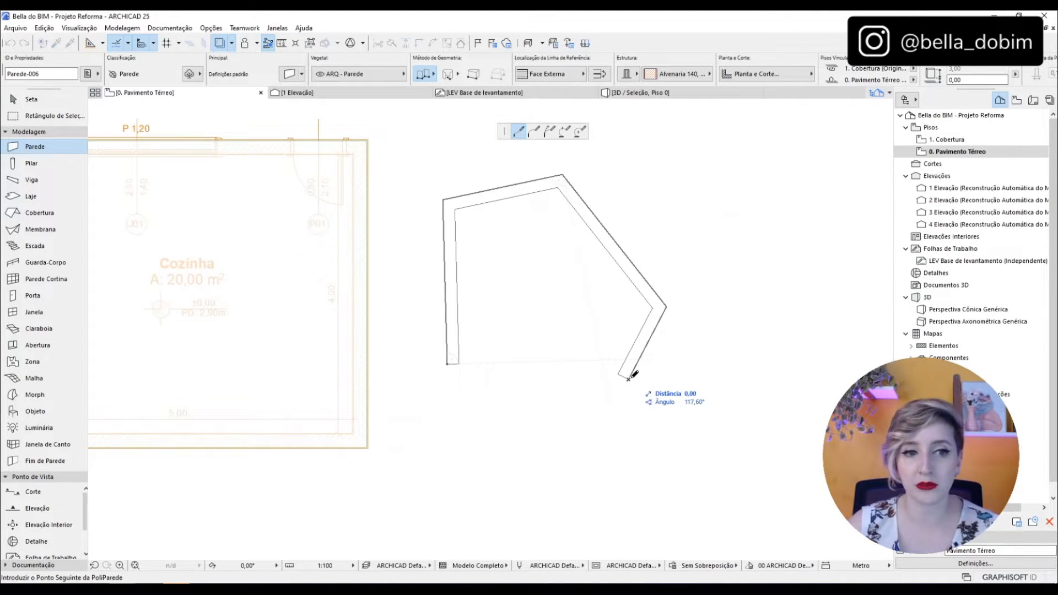
right_click(631, 377)
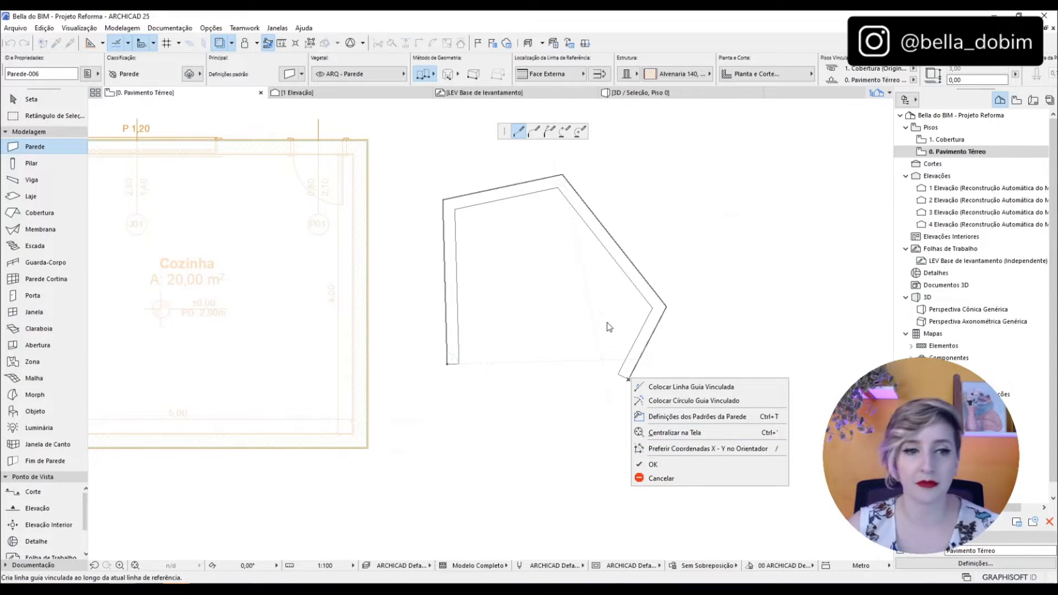
click(613, 398)
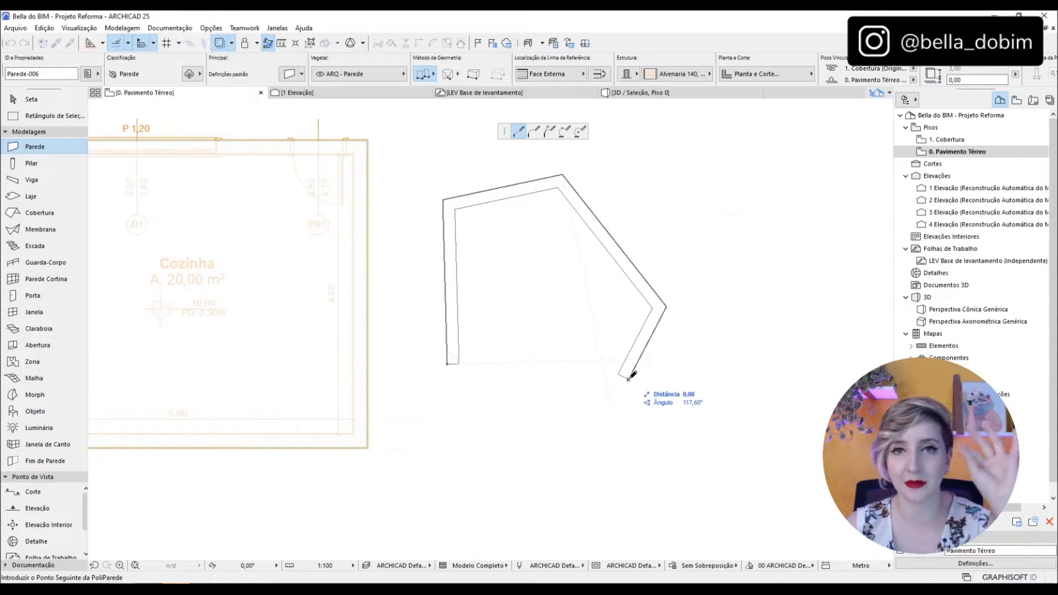
double_click(630, 379)
key(Escape)
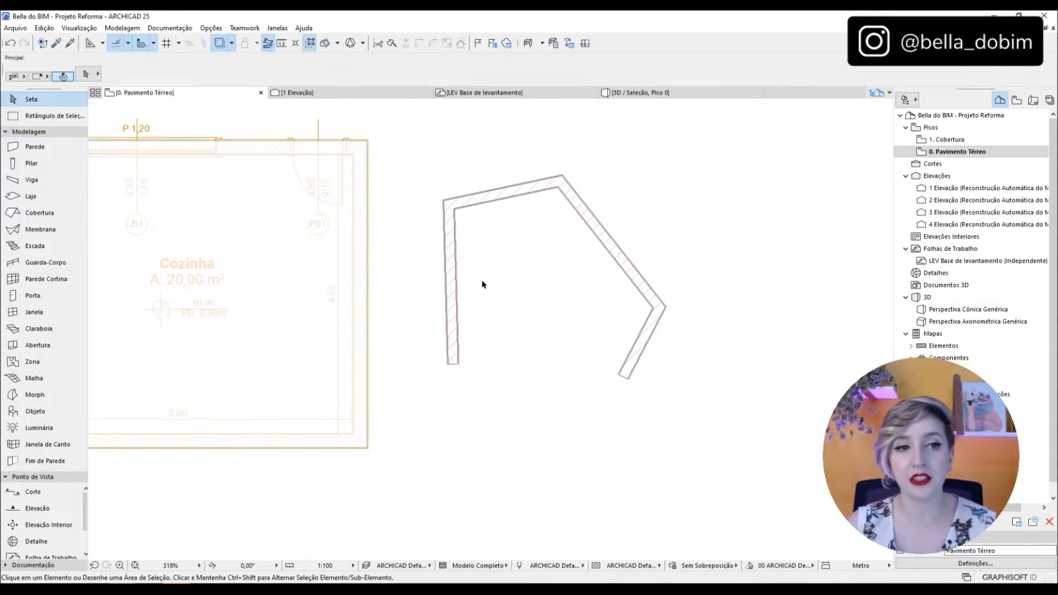
click(453, 276)
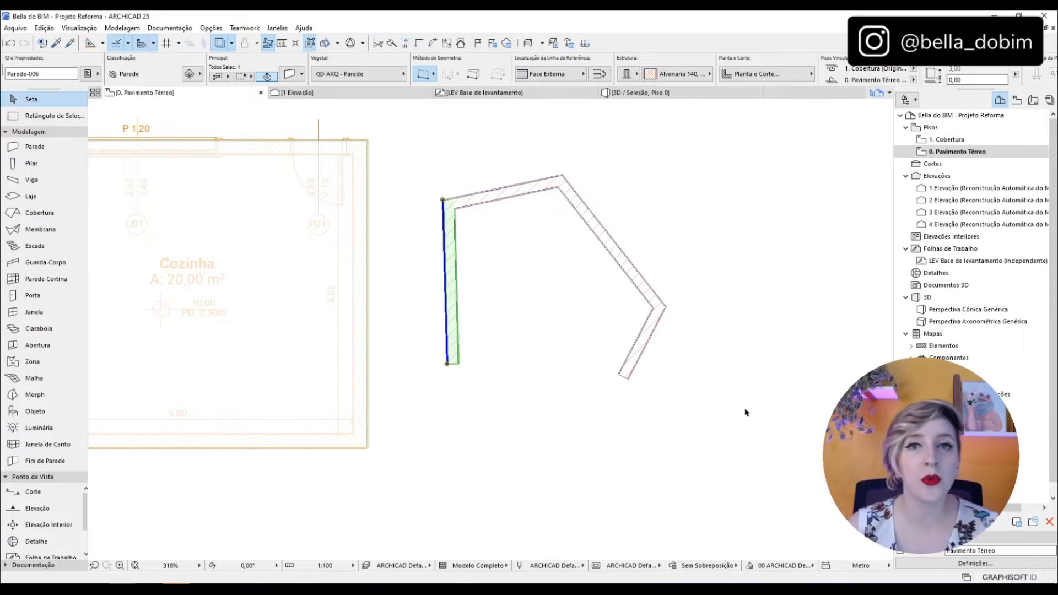
click(675, 326)
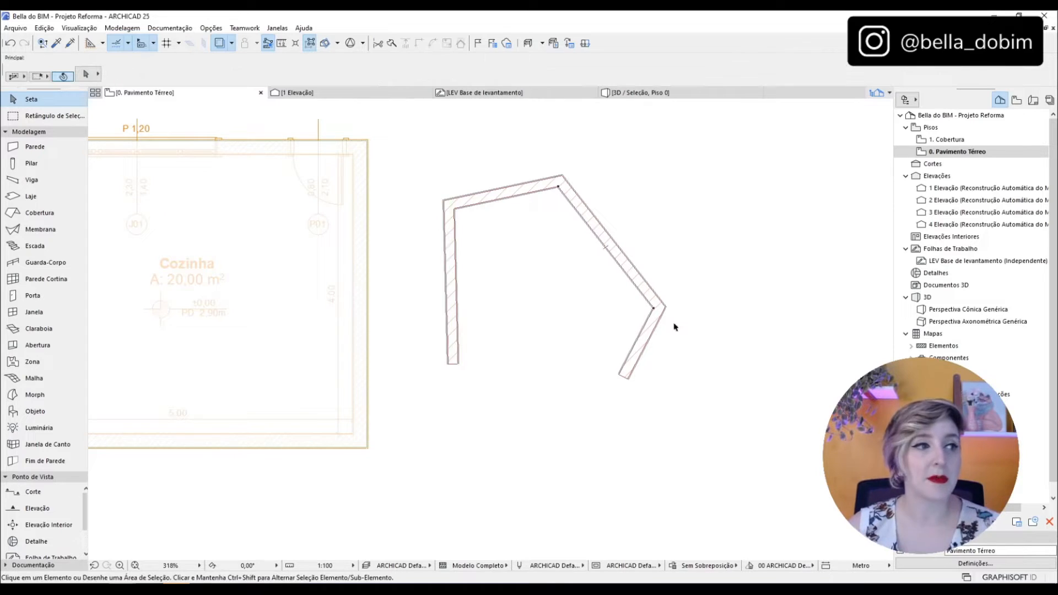
Draw a single straight vertical wall about 2.7 m long beside the chained wall, using the single geometry method
click(35, 147)
click(434, 75)
click(442, 66)
click(739, 342)
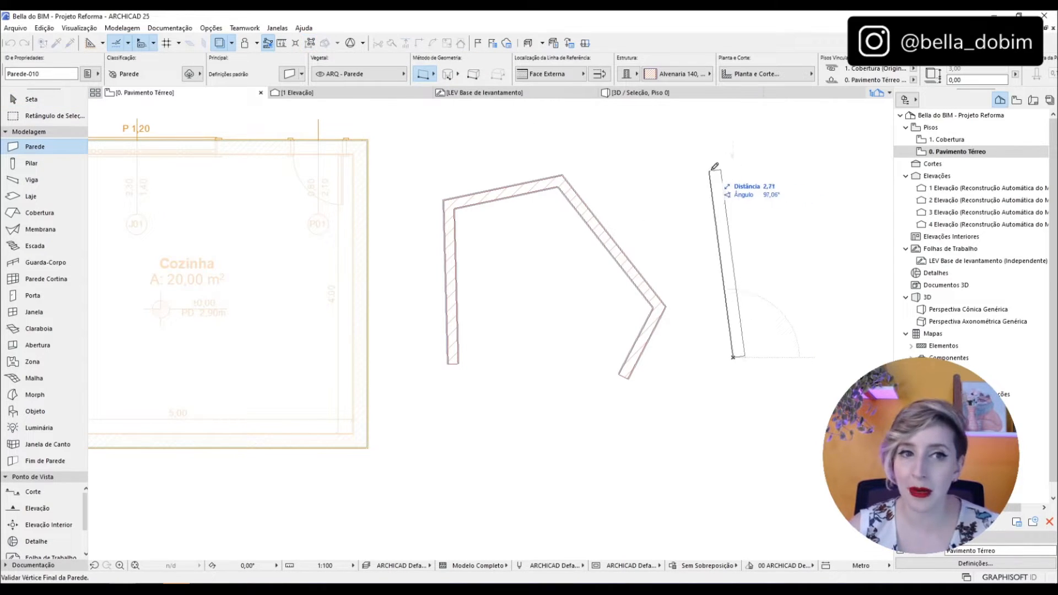
click(739, 168)
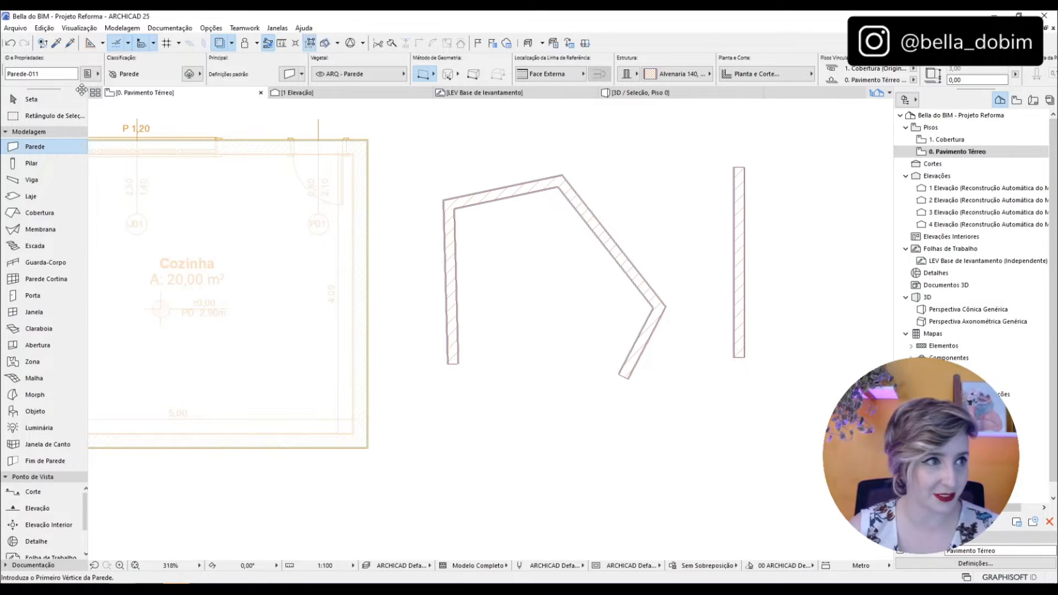
Select the single wall and the chained wall's upper segment to compare their end nodes, and clear the selection
click(33, 99)
scroll(766, 248, up, 4)
click(695, 204)
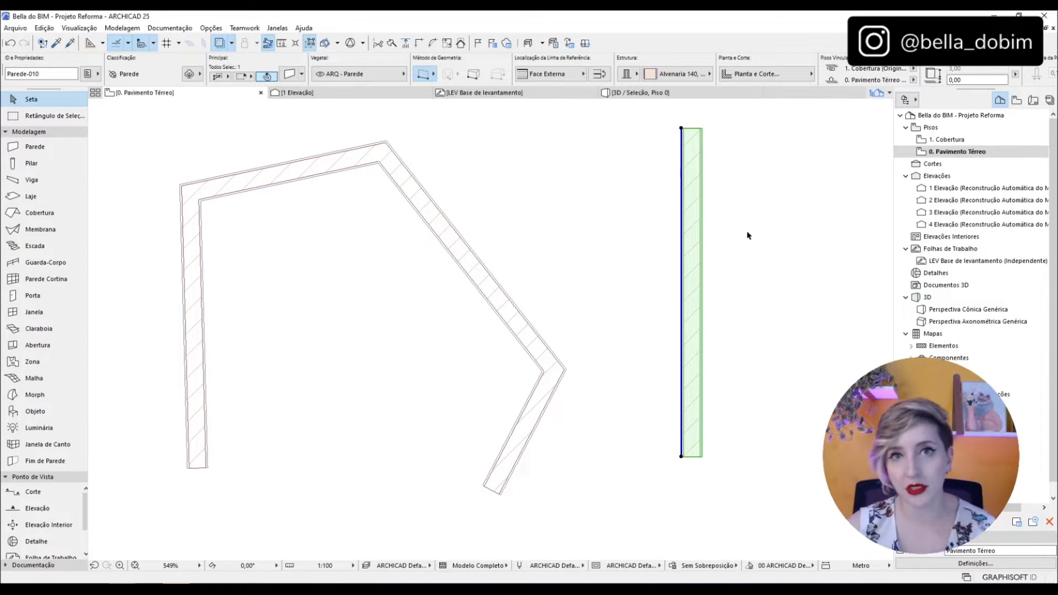
click(340, 169)
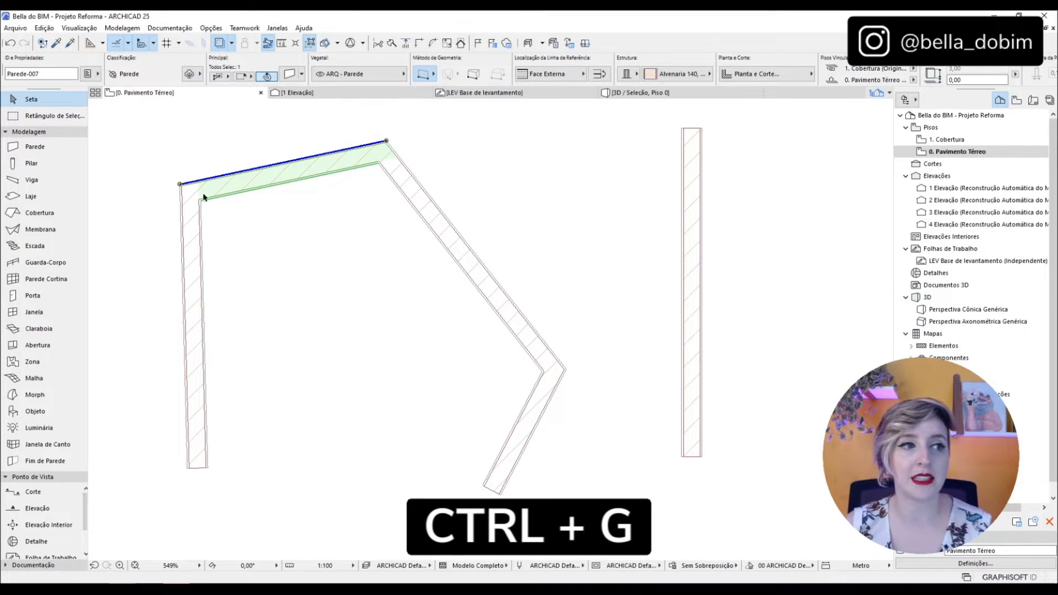
scroll(389, 143, up, 10)
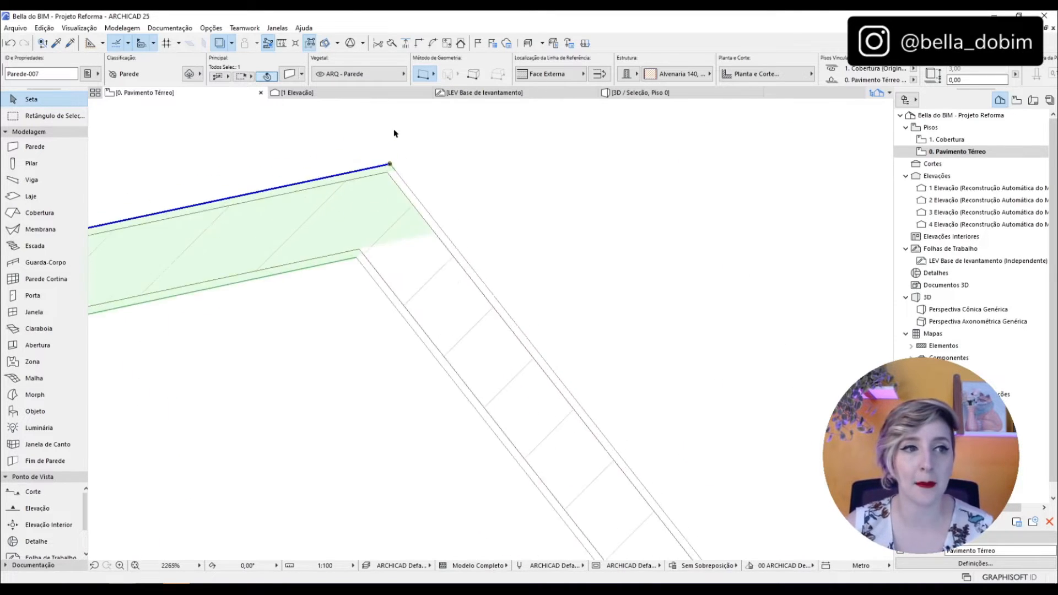
scroll(525, 203, down, 10)
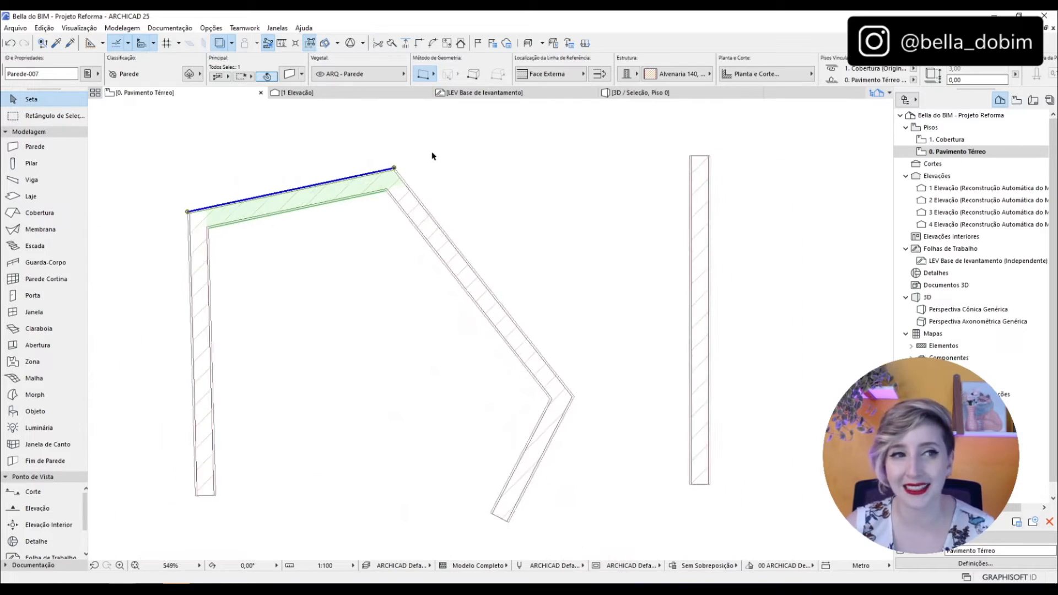
shift+click(620, 191)
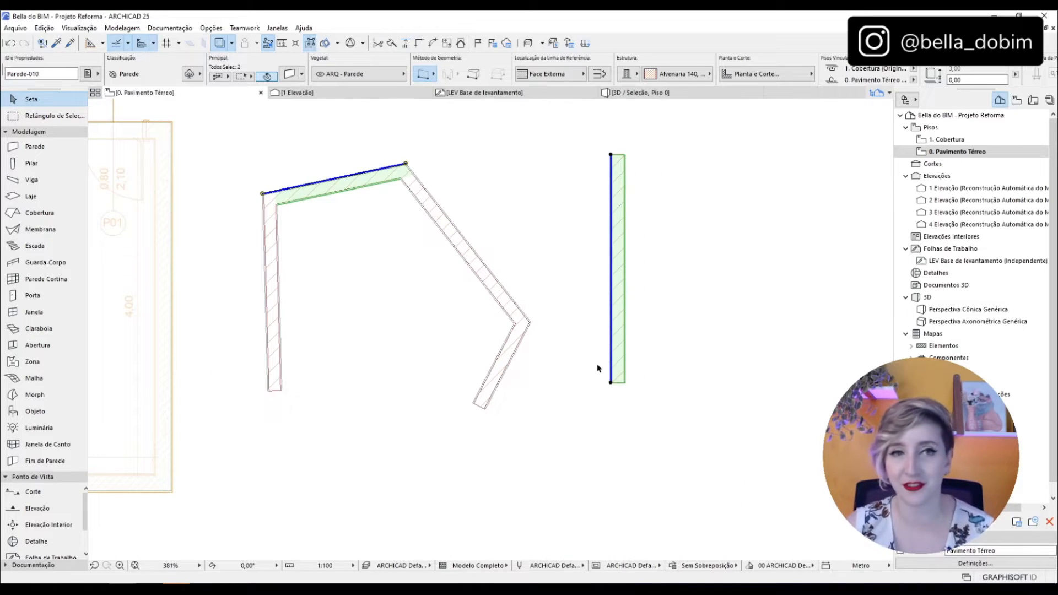
scroll(484, 160, up, 2)
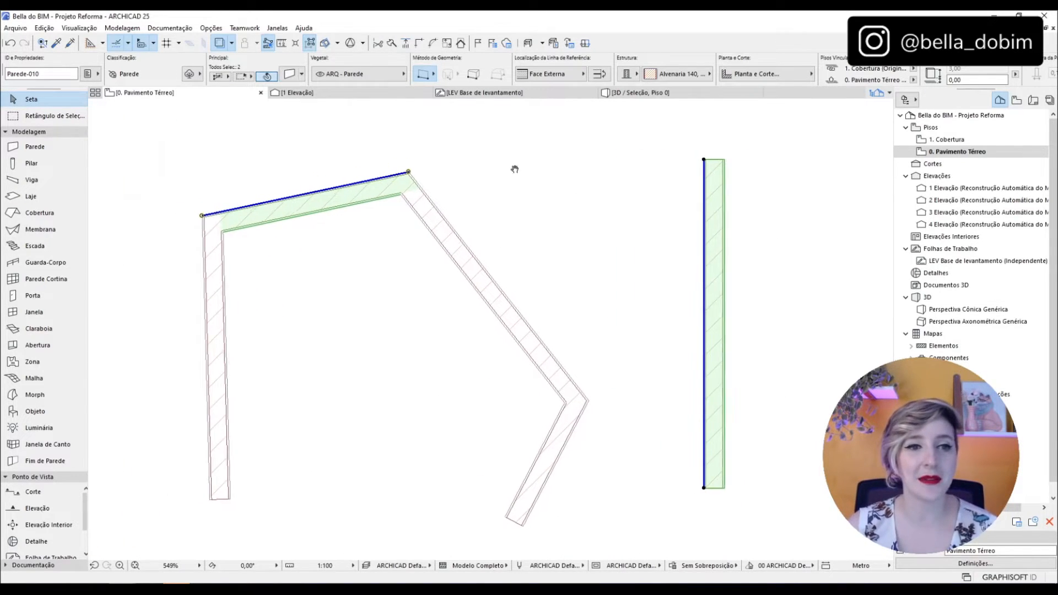
click(554, 198)
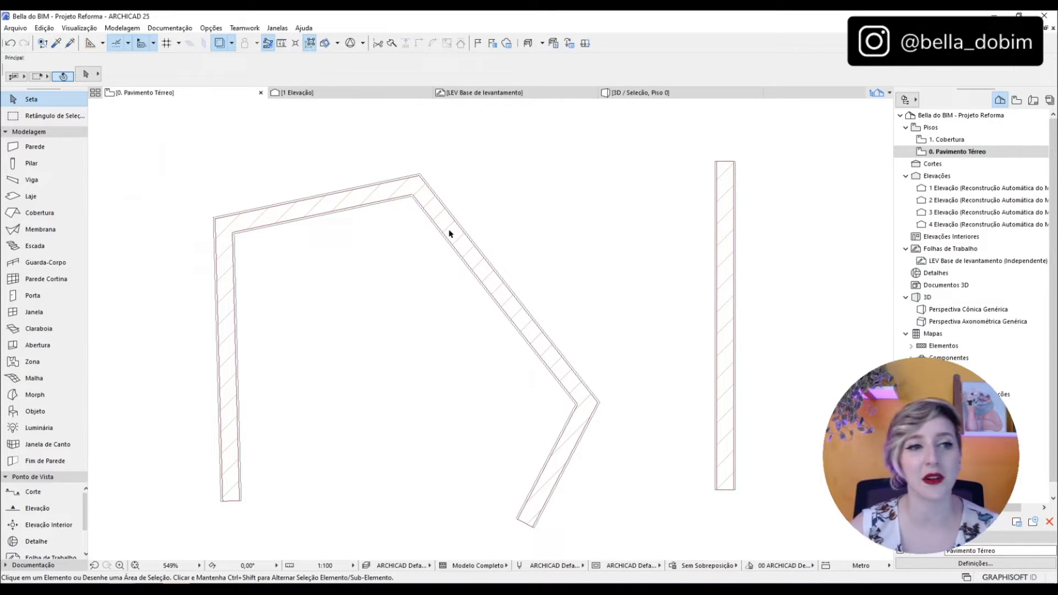
Turn off Suspend Groups and select the chained wall to check that its four segments act as one group
mouse_move(445, 204)
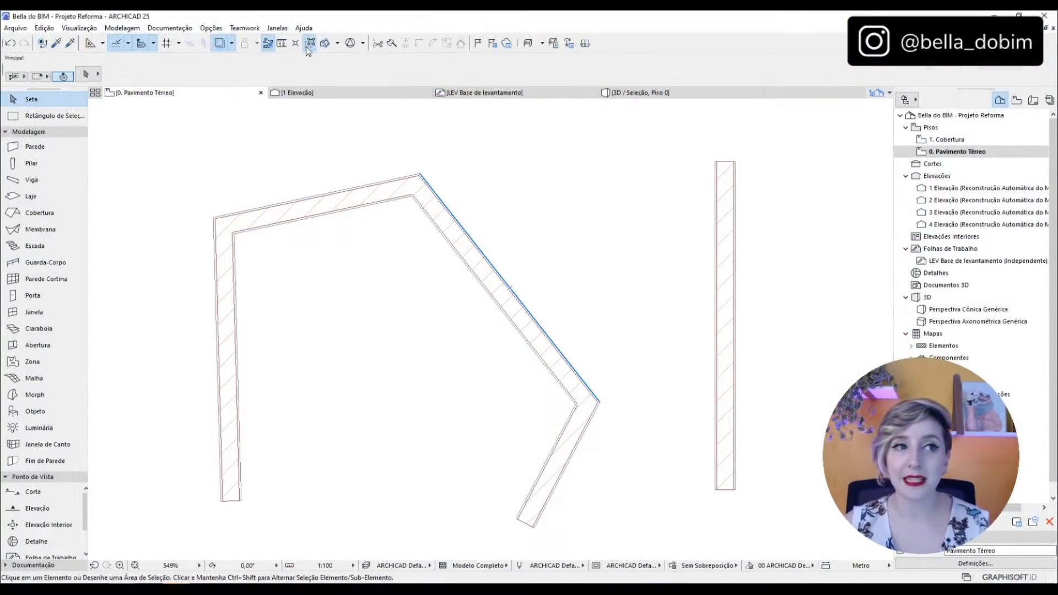
click(436, 216)
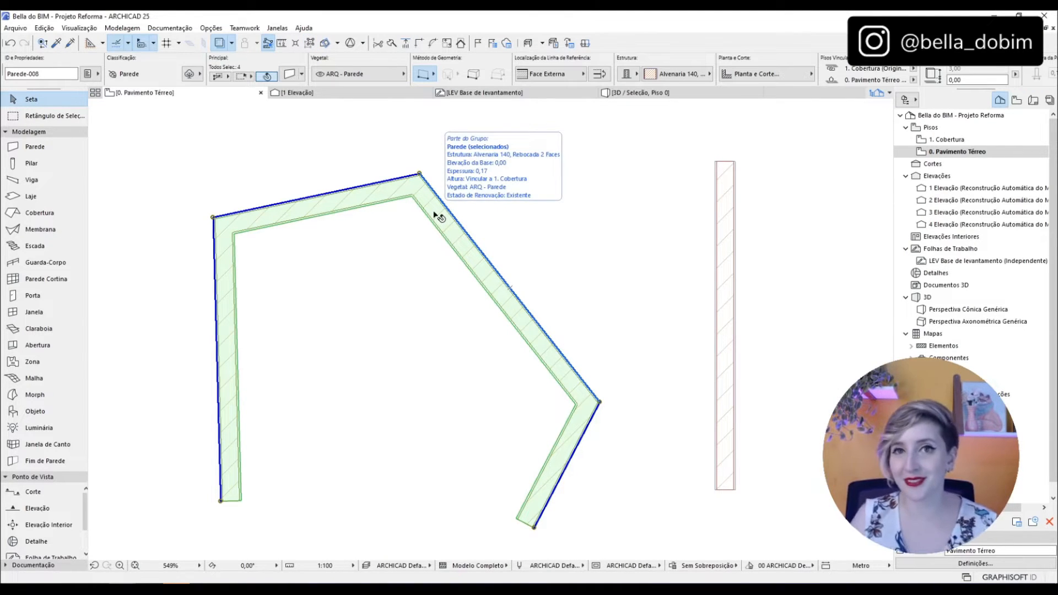
click(607, 238)
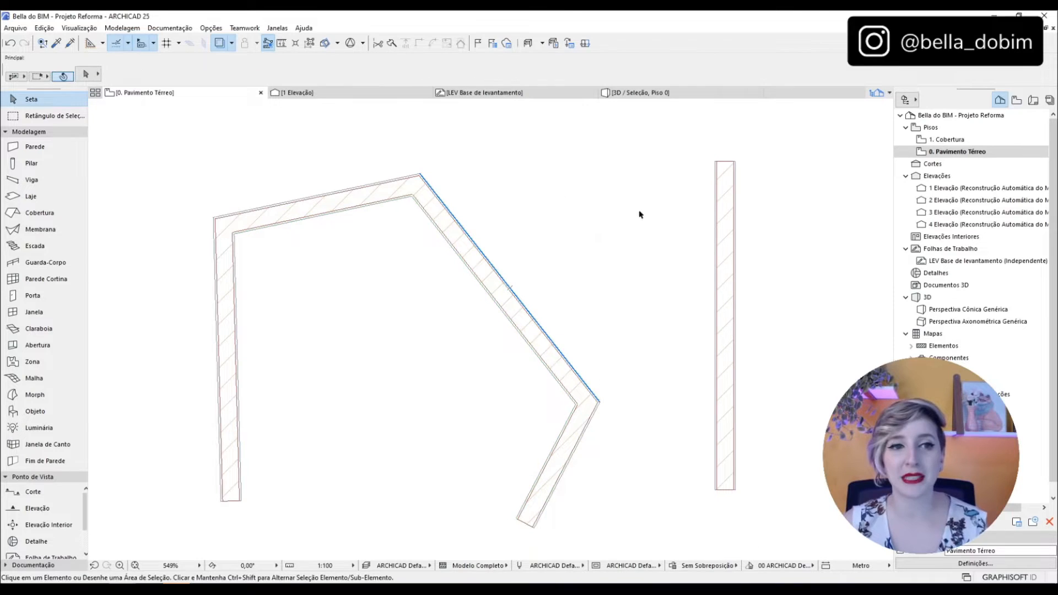
click(426, 196)
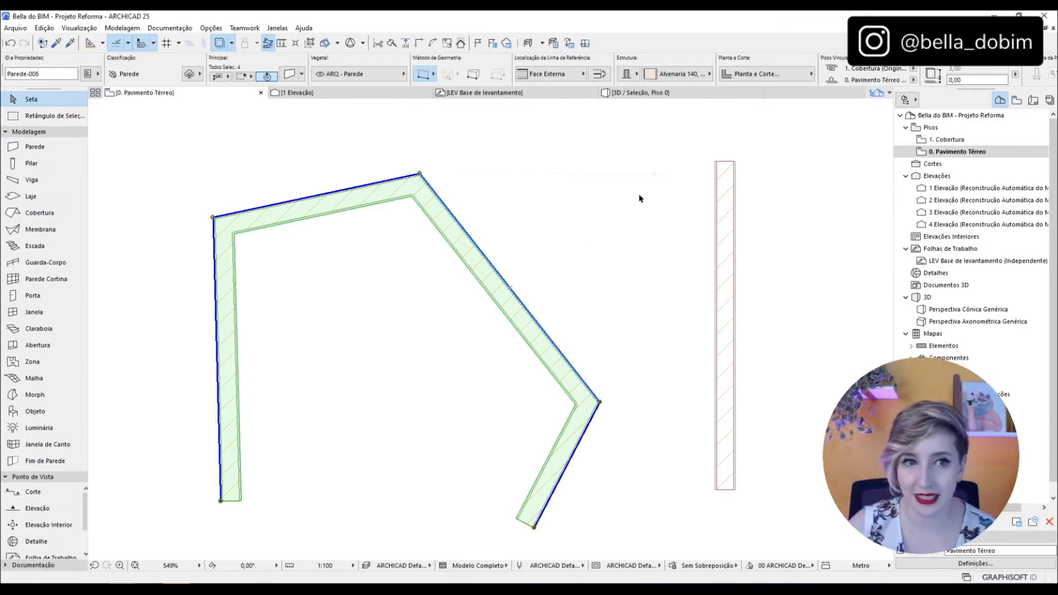
click(643, 196)
Try to stretch the single vertical wall from its upper end node
click(726, 184)
click(714, 161)
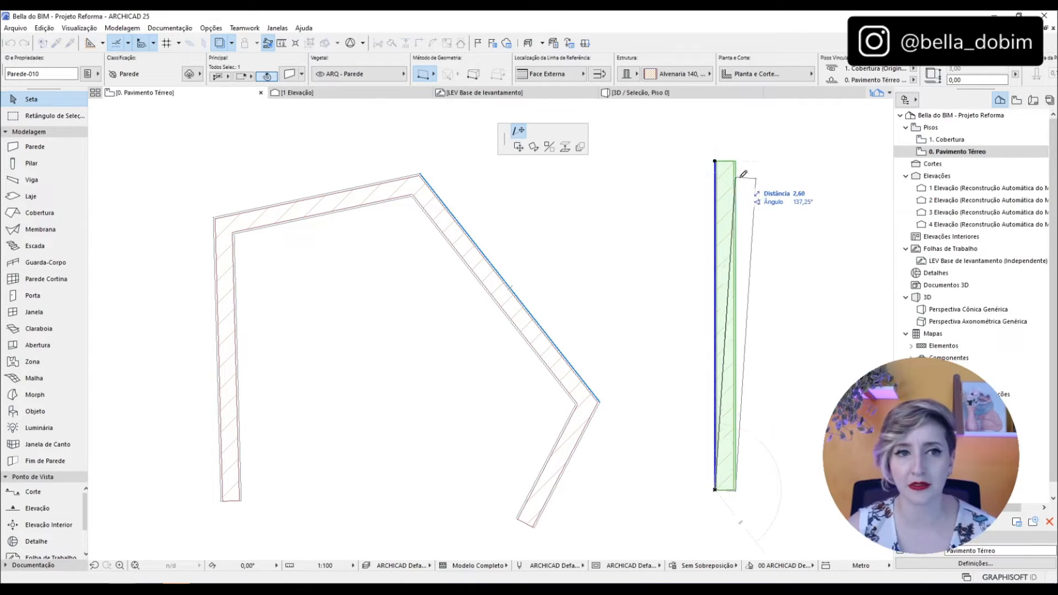
key(Escape)
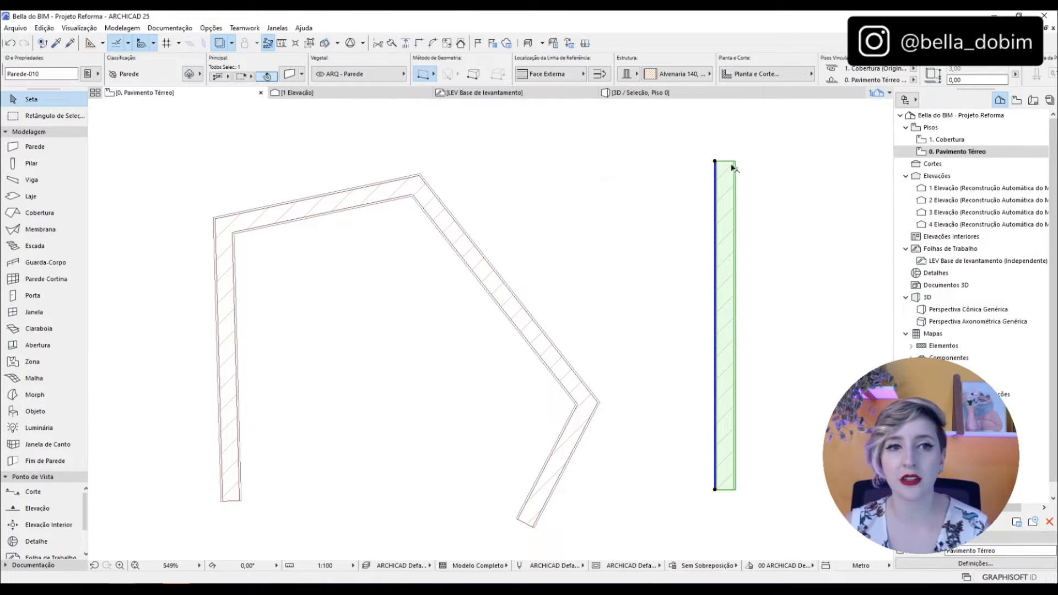
Move the grouped chained wall by its top corner node about 0.23 m toward the single wall
click(425, 195)
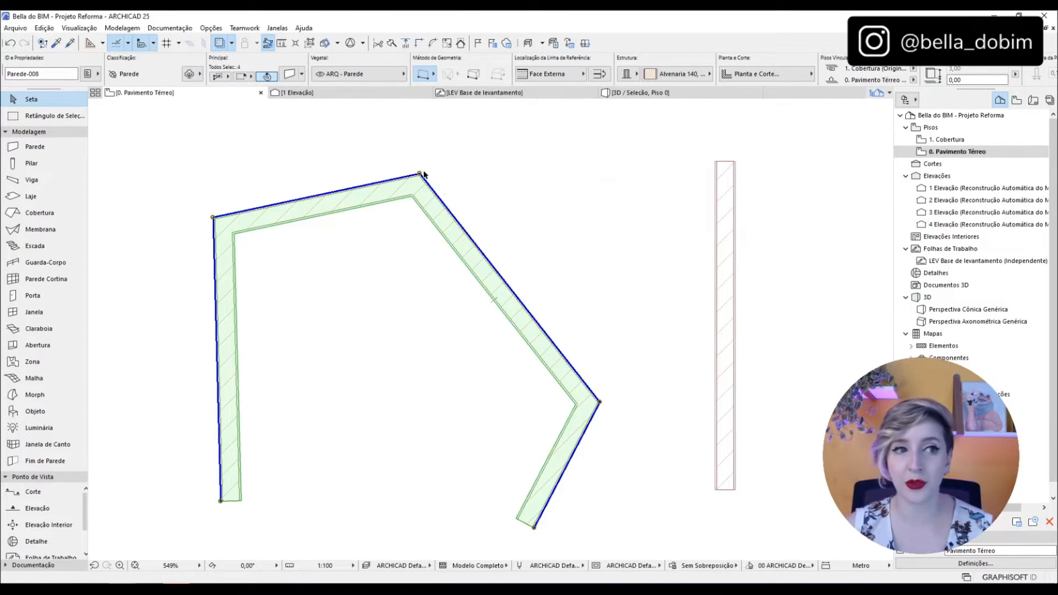
click(421, 174)
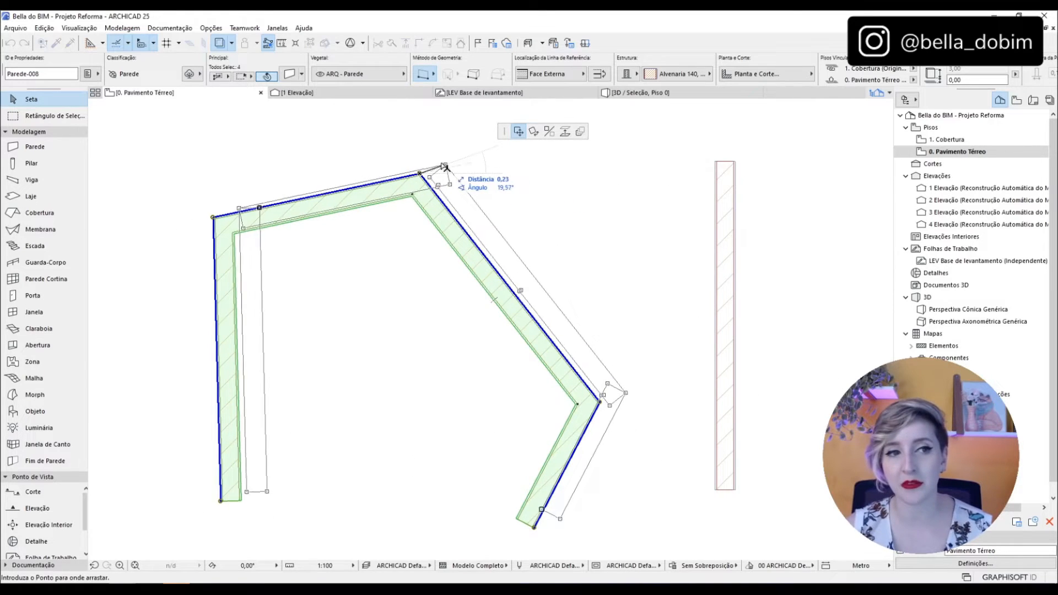
click(446, 167)
click(571, 181)
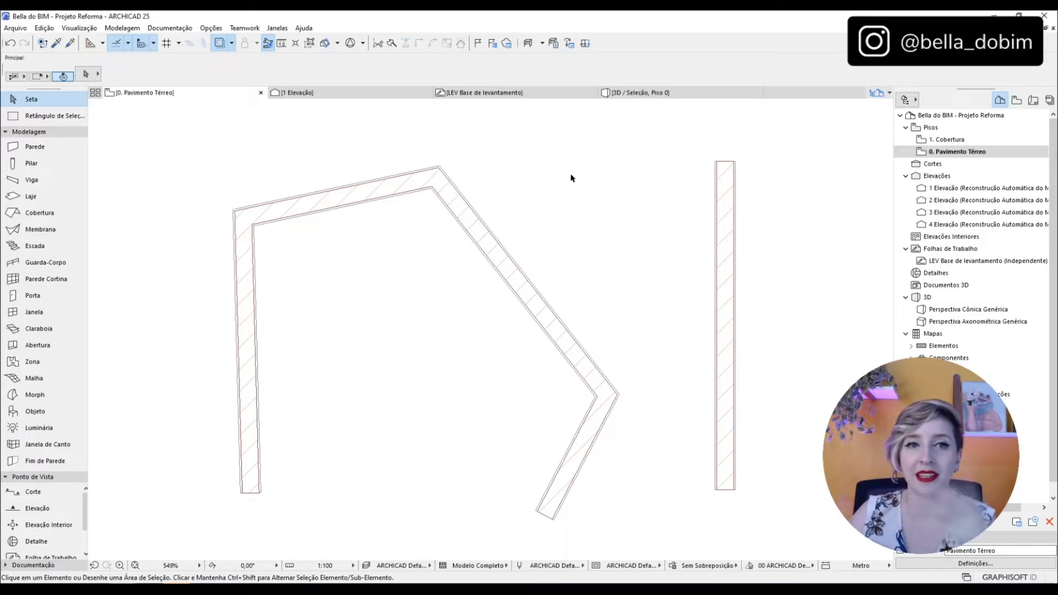
Delete the grouped chained wall and the single vertical wall
scroll(638, 221, down, 4)
click(577, 256)
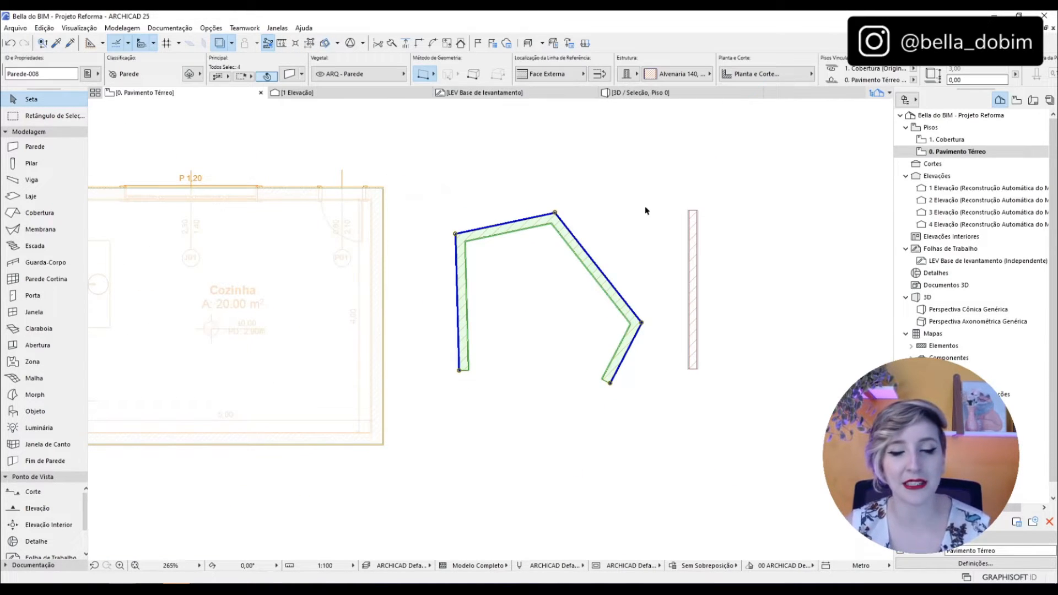
click(695, 238)
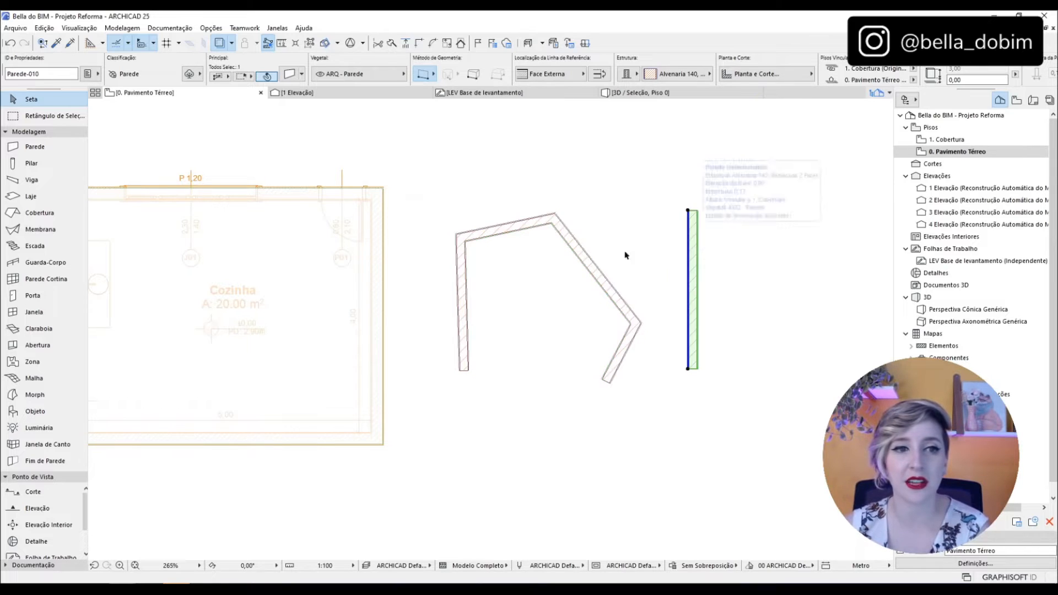
key(Delete)
key(Delete)
Start a wall over the kitchen plan using the rectangular geometry method
middle_drag(391, 236, 718, 240)
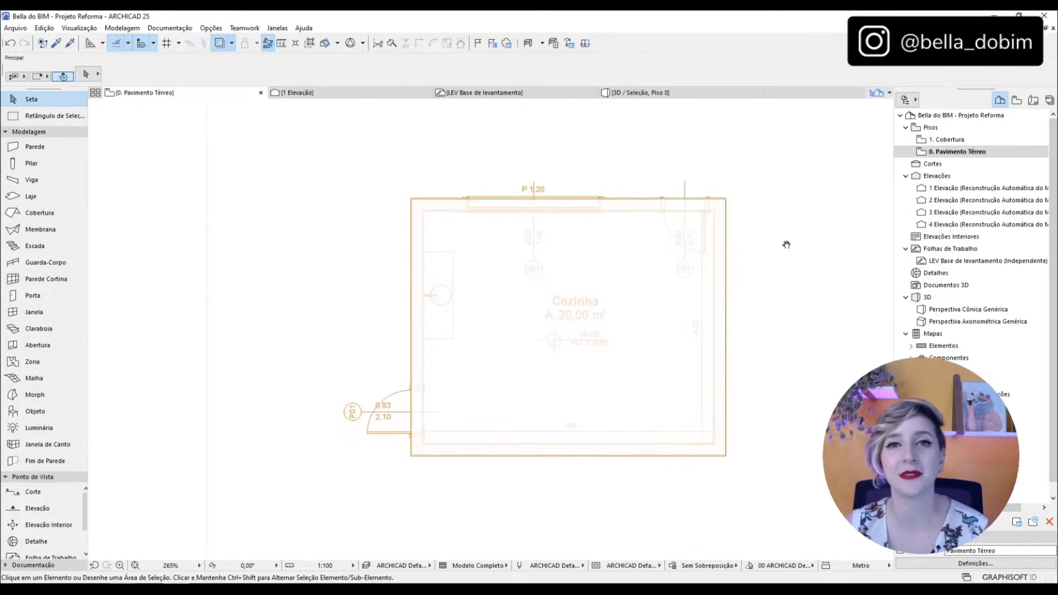
scroll(572, 323, up, 1)
middle_drag(596, 299, 547, 308)
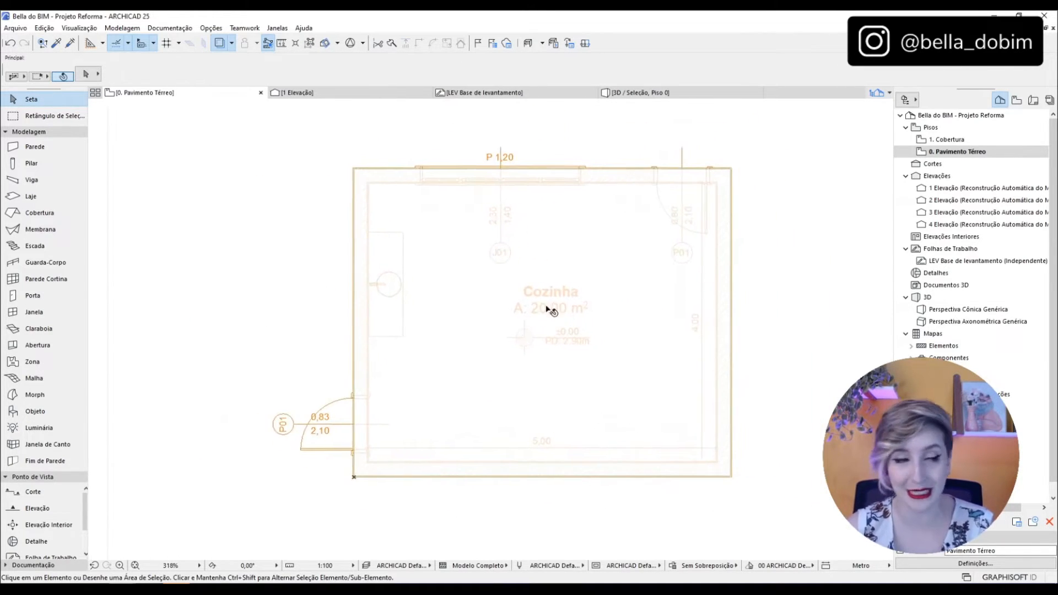
click(34, 146)
click(435, 74)
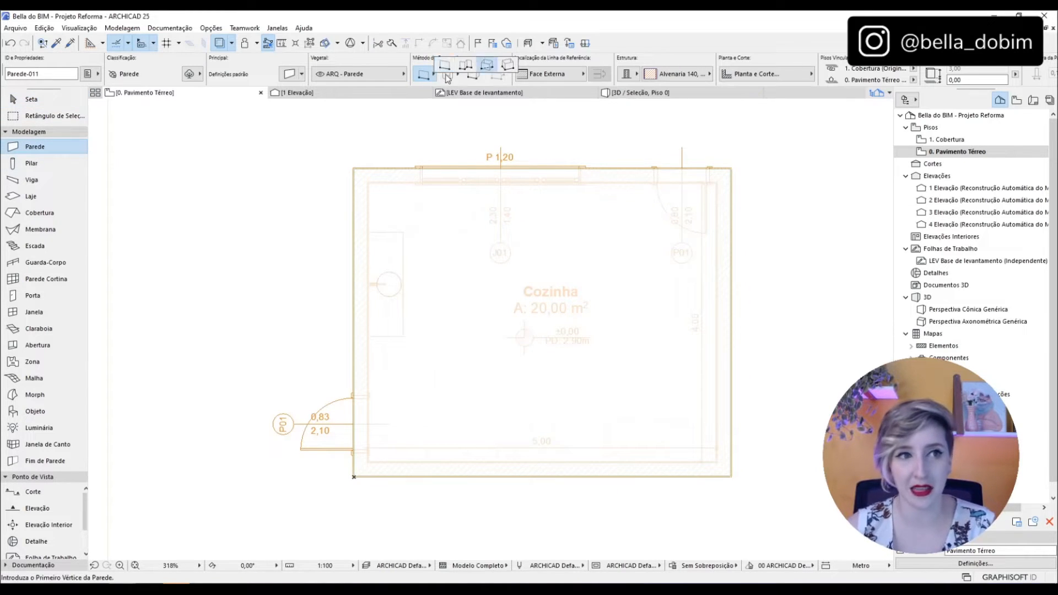
click(496, 62)
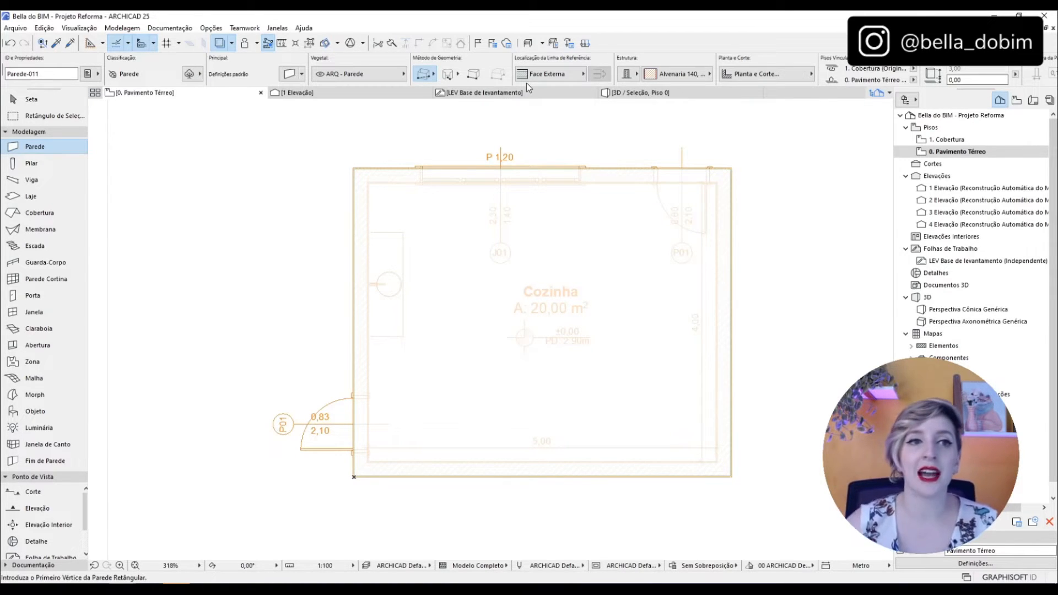
Review the wall tool's default settings, including reference line, structure, linked storeys, height and surfaces
scroll(621, 69, down, 9)
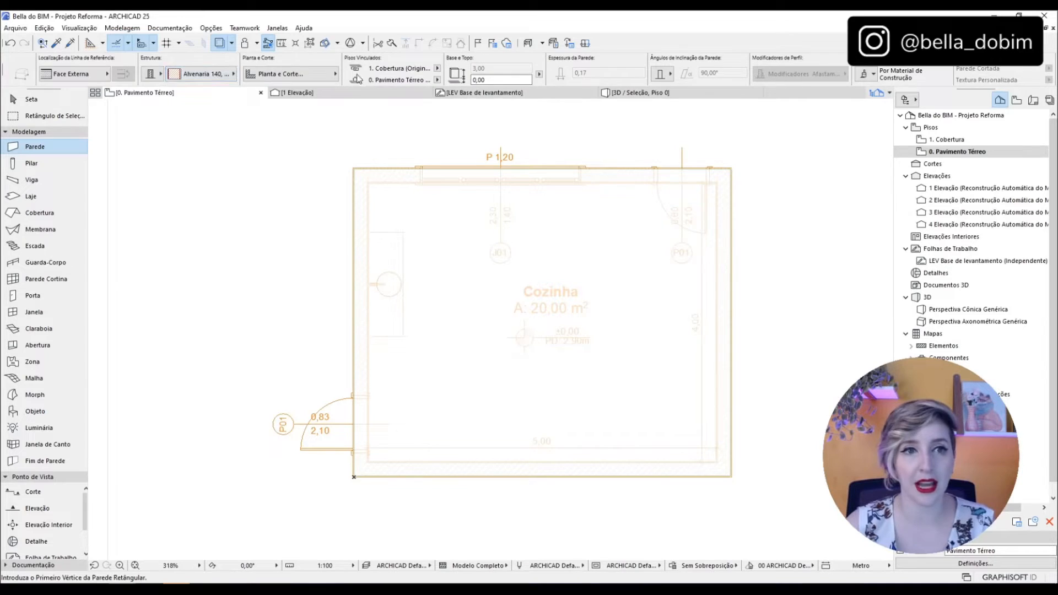
scroll(693, 77, down, 3)
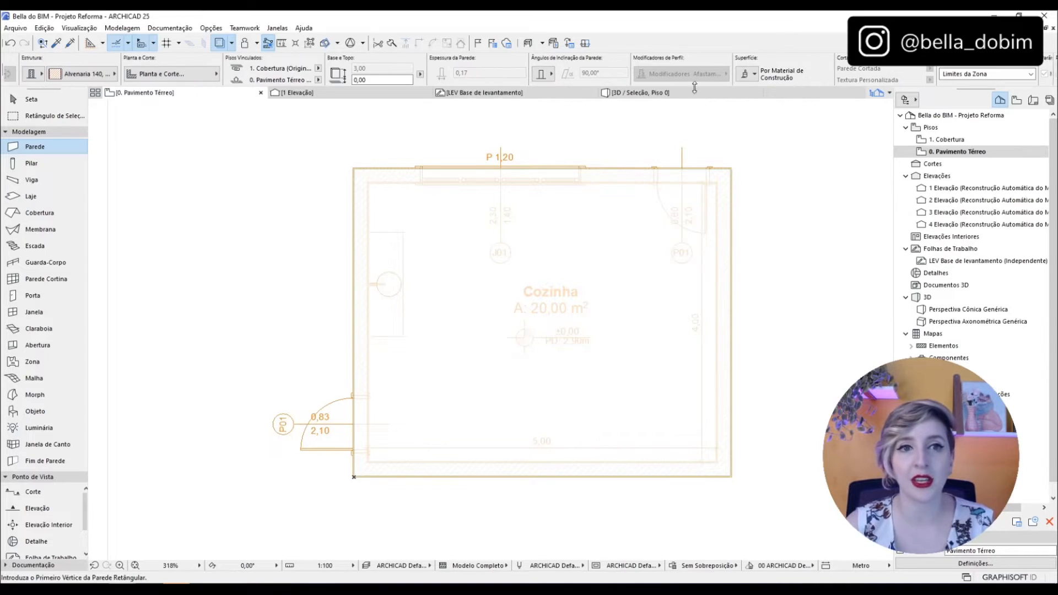
click(754, 78)
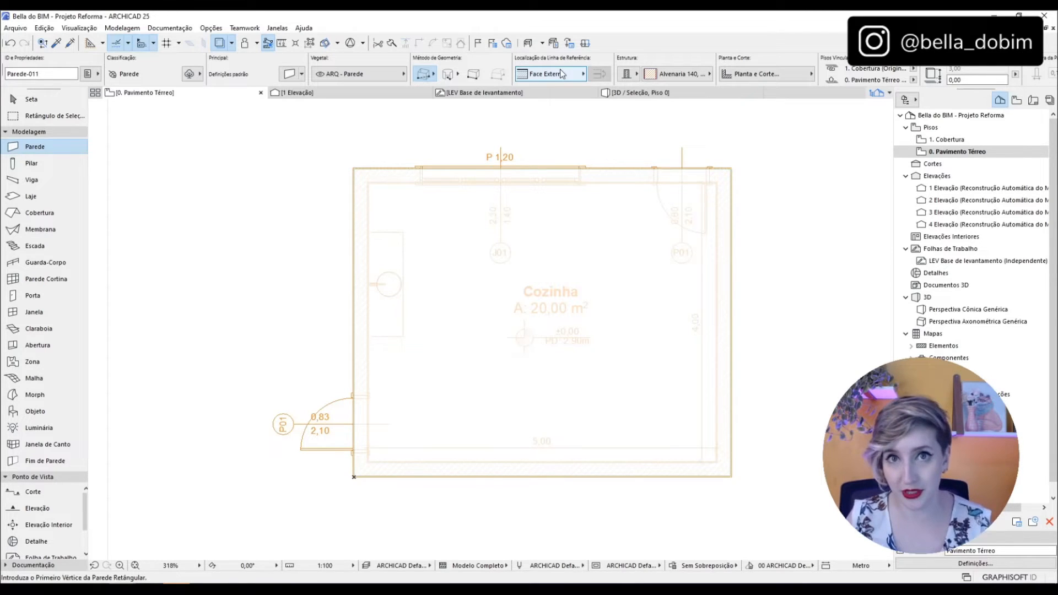
click(541, 79)
click(622, 73)
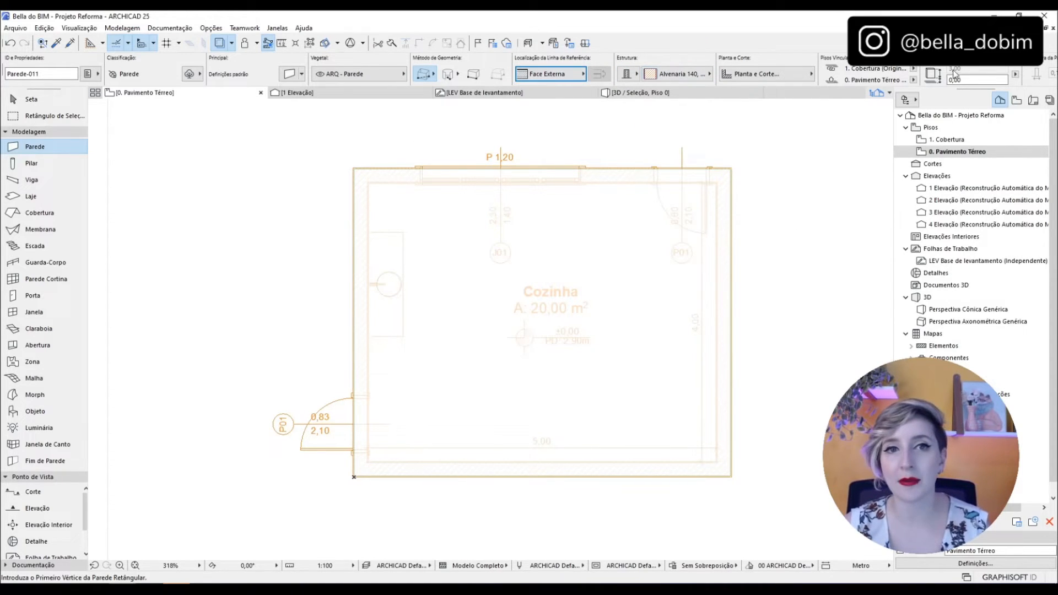
scroll(880, 72, down, 2)
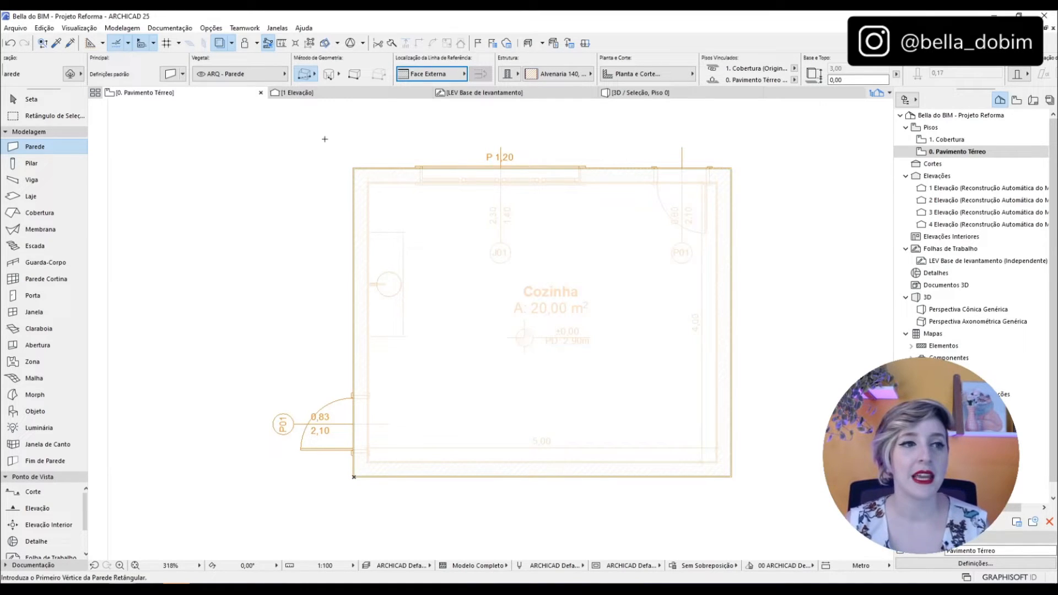
Draw a rectangular wall about 5.44 by 4.44 m from the kitchen's upper-left outer corner to its lower-right outer corner
scroll(361, 165, up, 4)
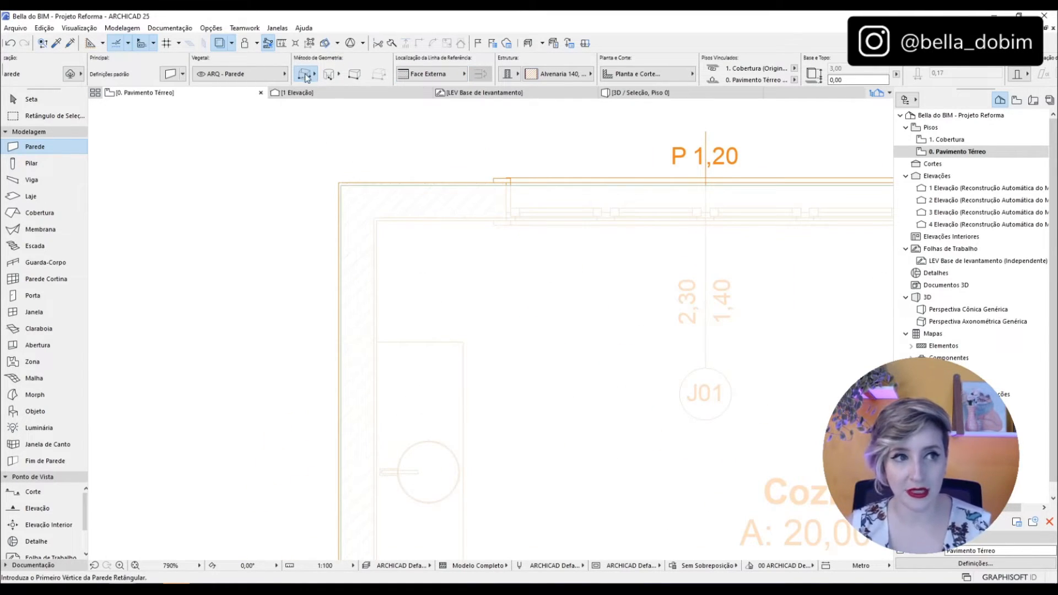
scroll(343, 182, up, 5)
click(343, 182)
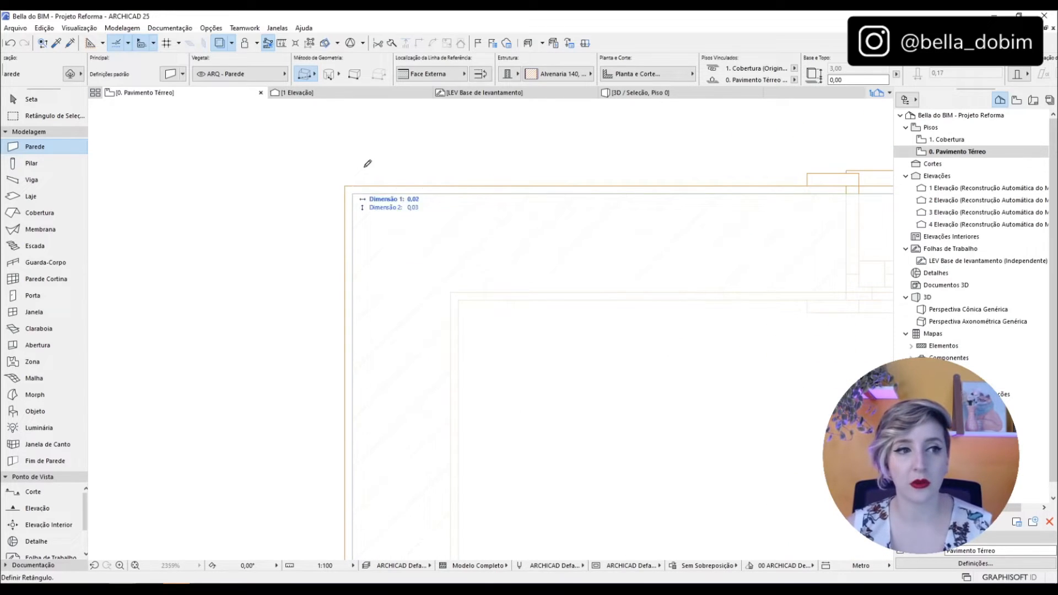
scroll(359, 170, down, 8)
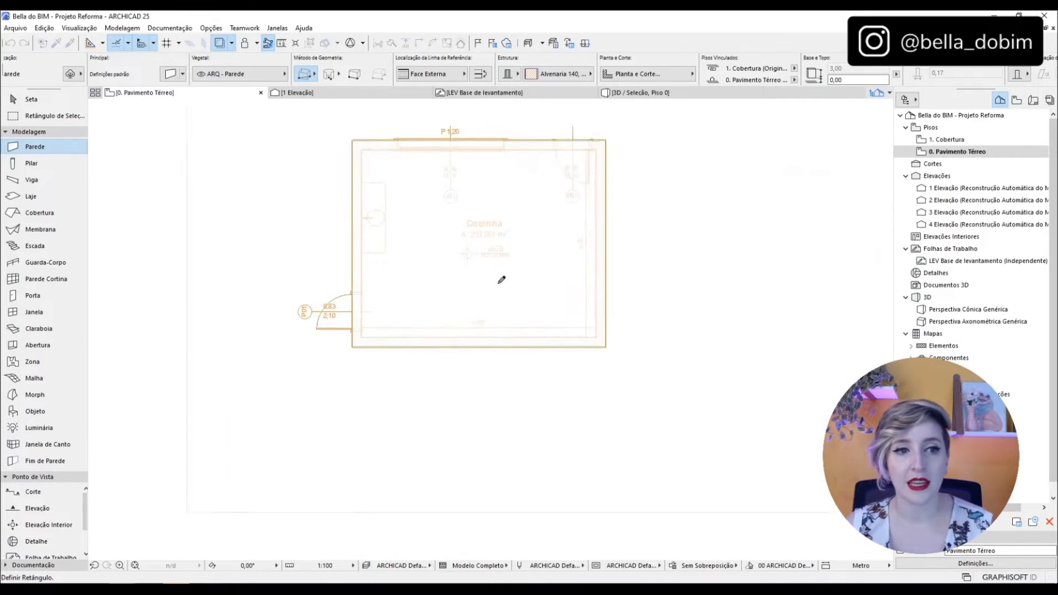
scroll(498, 280, up, 3)
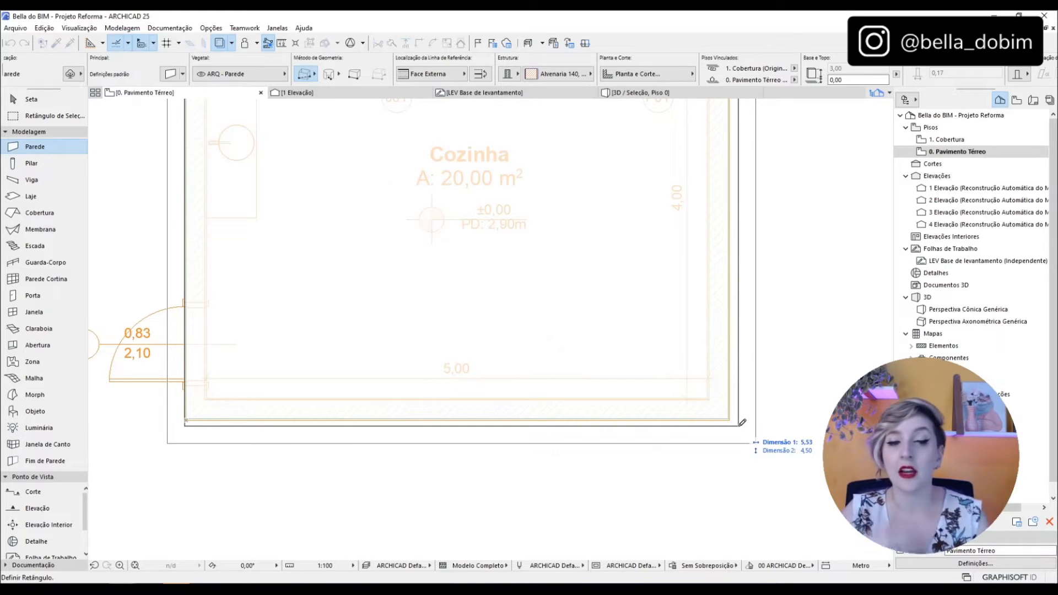
scroll(742, 421, up, 3)
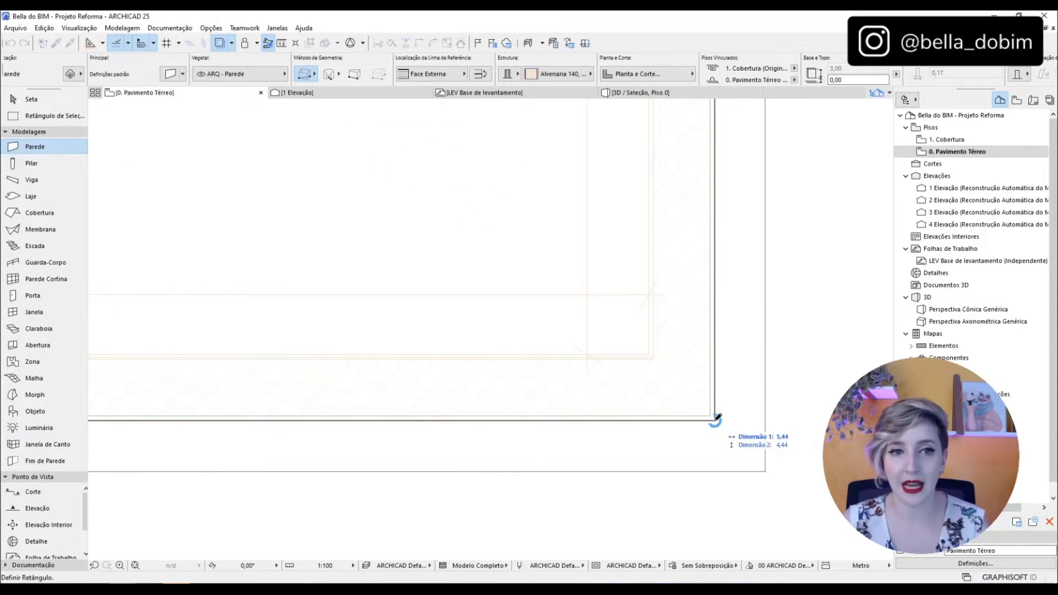
click(719, 417)
Select the grouped rectangular walls and flip them about their reference line so they lie inside the kitchen outline
click(58, 98)
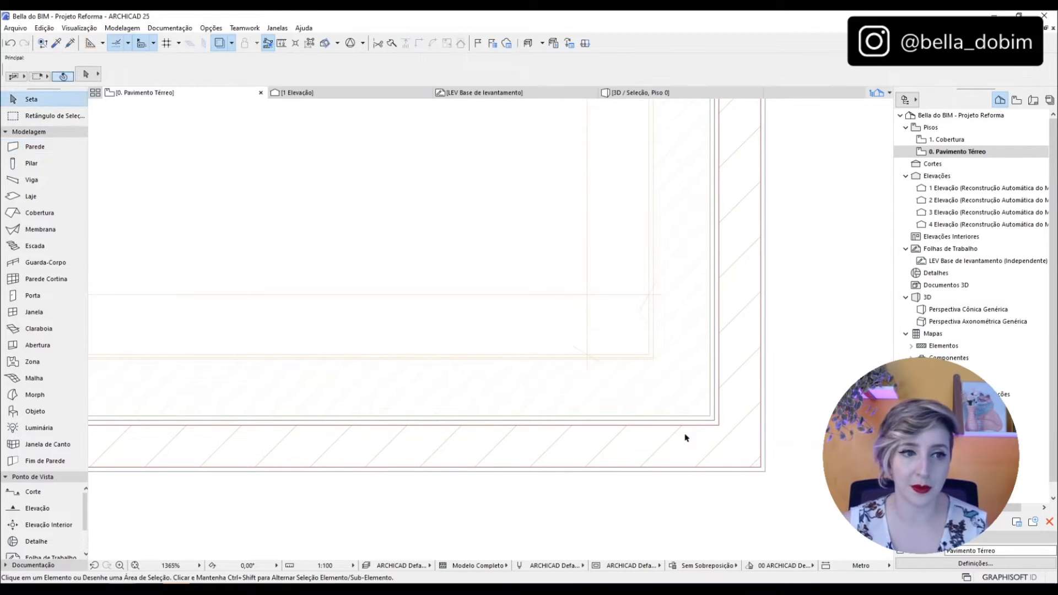
scroll(693, 439, down, 8)
scroll(691, 476, up, 1)
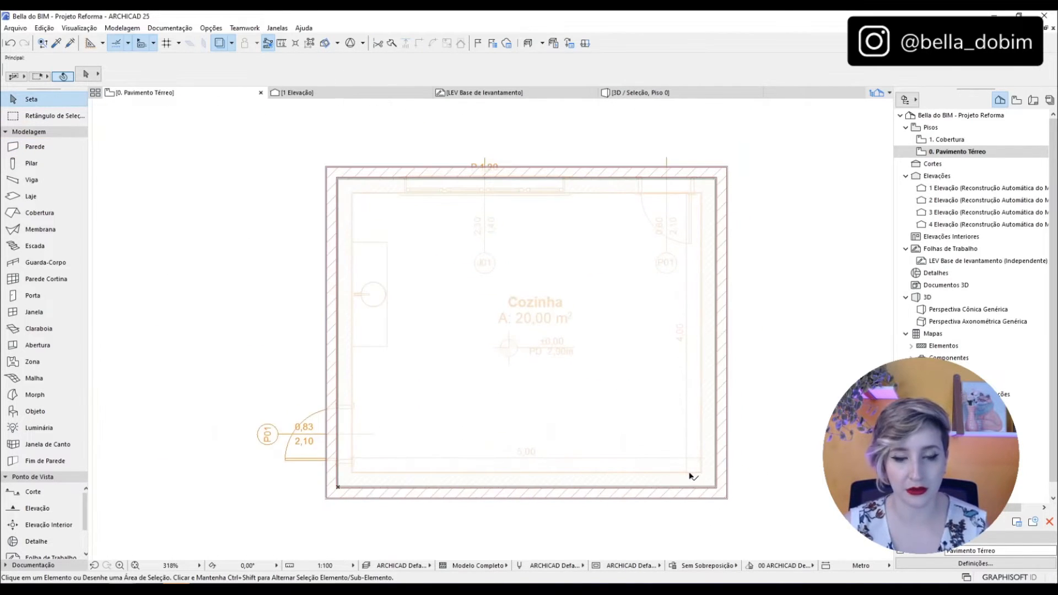
click(726, 437)
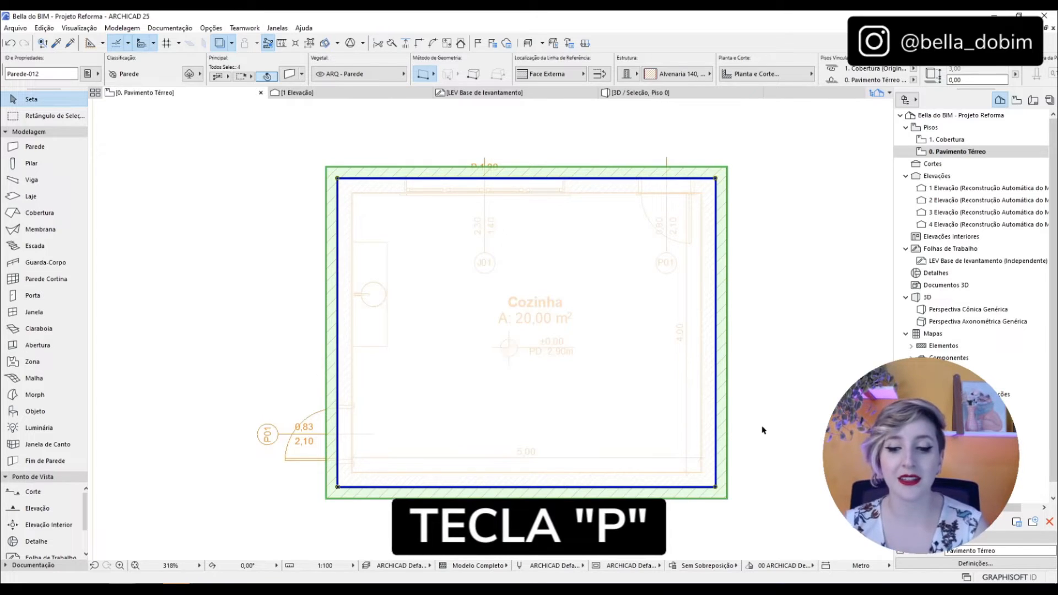
key(p)
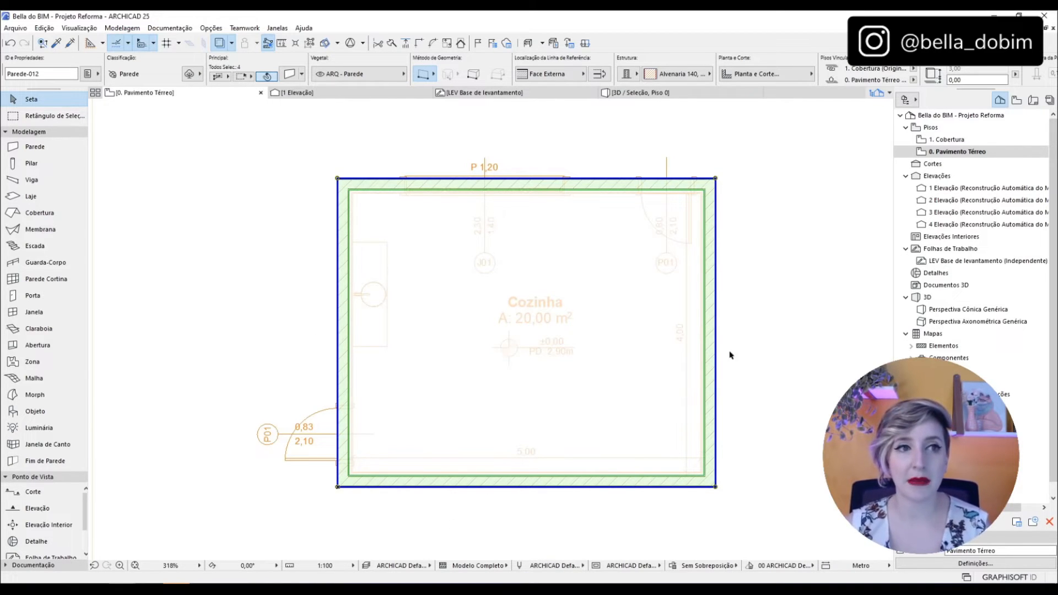
Flip the four selected walls outward and back inward about their reference line
click(600, 75)
click(599, 74)
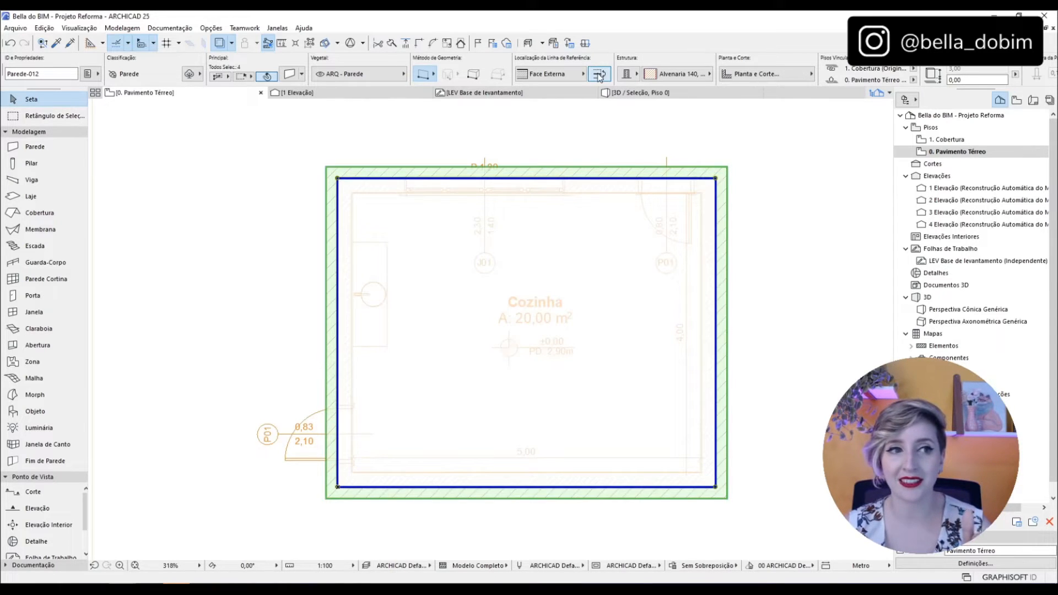
click(600, 74)
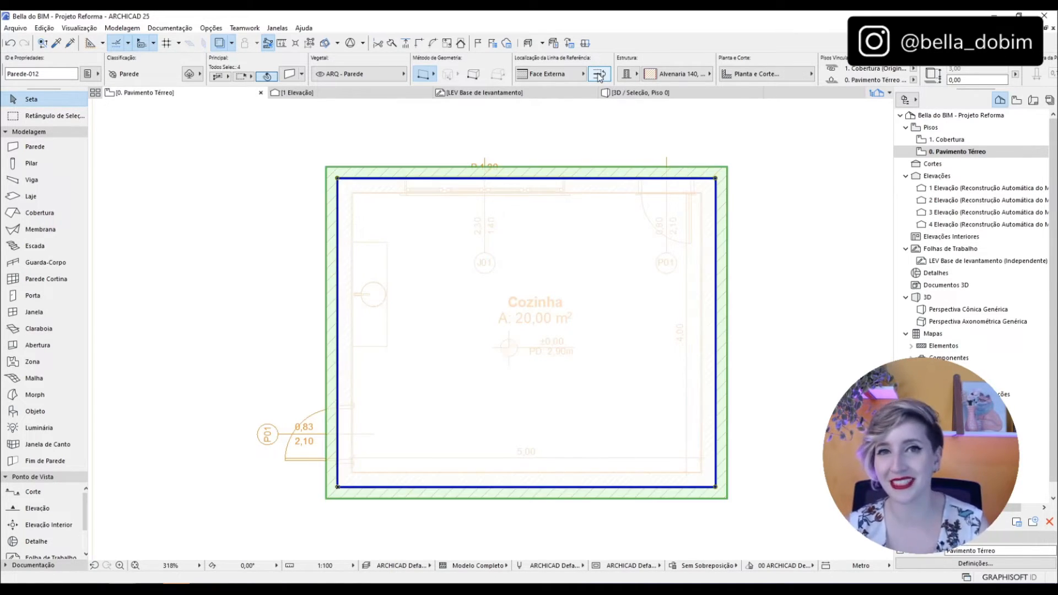
click(600, 75)
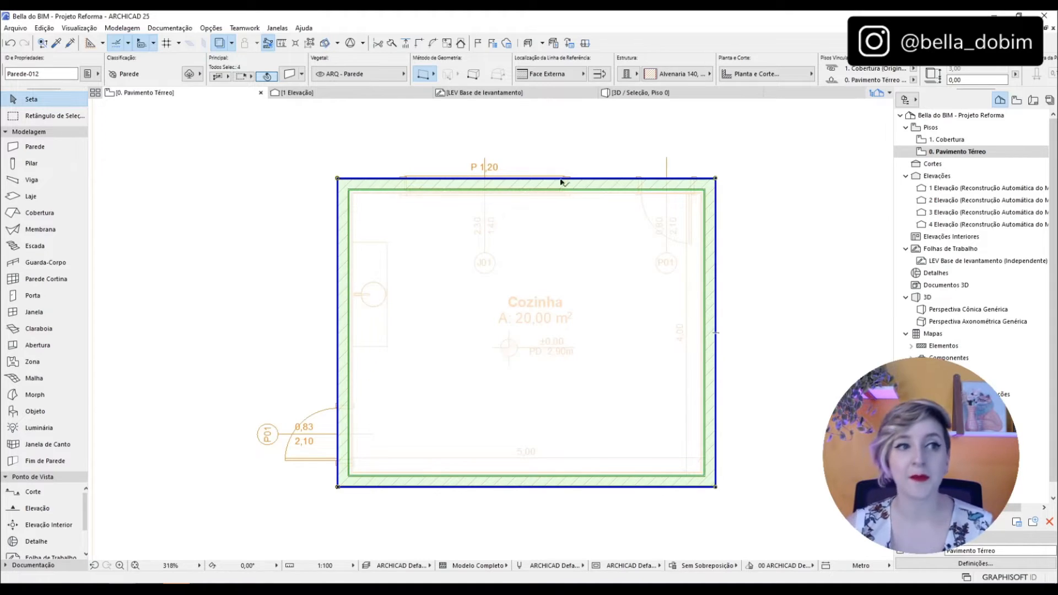
Change the four selected walls' composite to Alvenaria 190, Rebocada 2 Faces and compare the thickness with the survey drawing
click(676, 76)
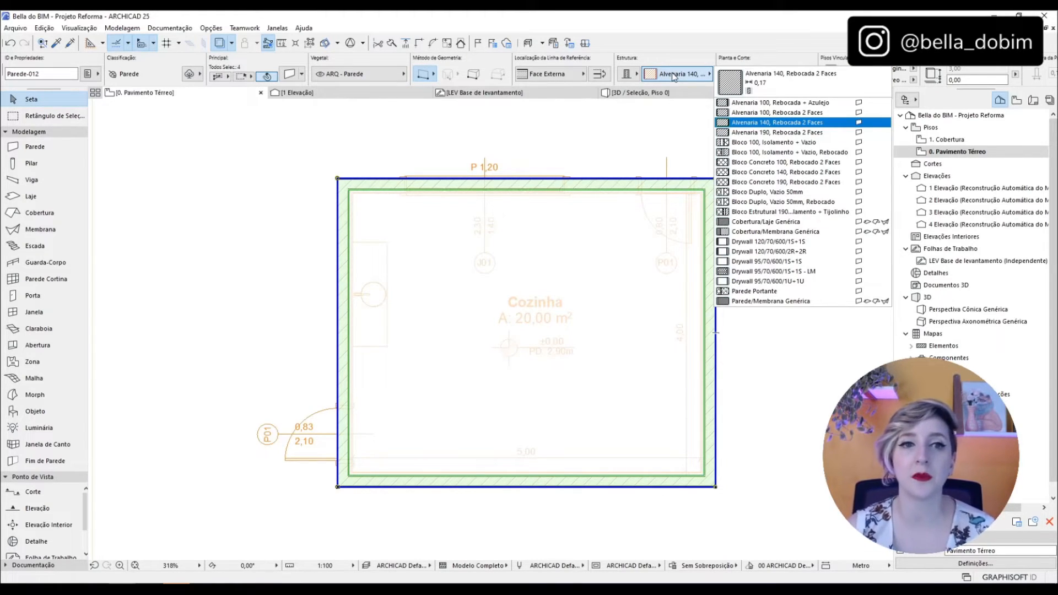
click(778, 132)
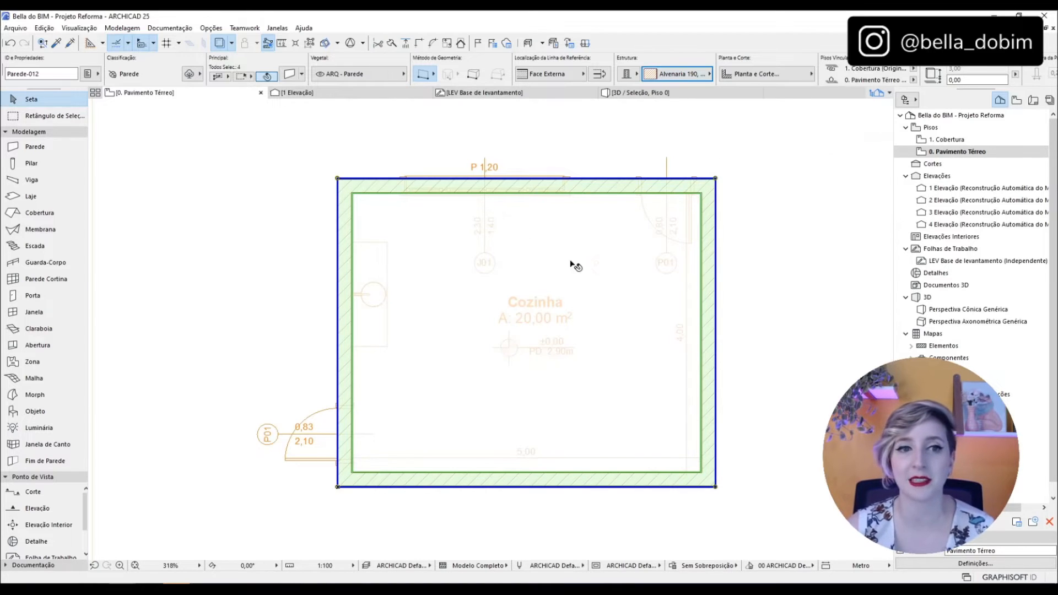
scroll(706, 174, up, 6)
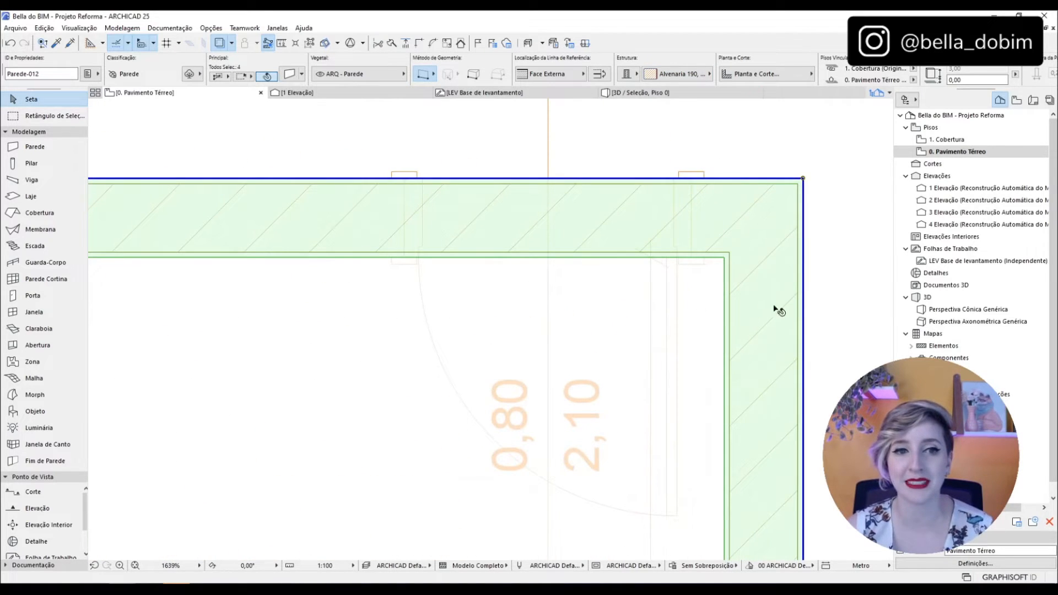
Switch the walls to Alvenaria 140, Rebocada 2 Faces for comparison, restore Alvenaria 190, Rebocada 2 Faces, and deselect them
click(676, 74)
click(781, 123)
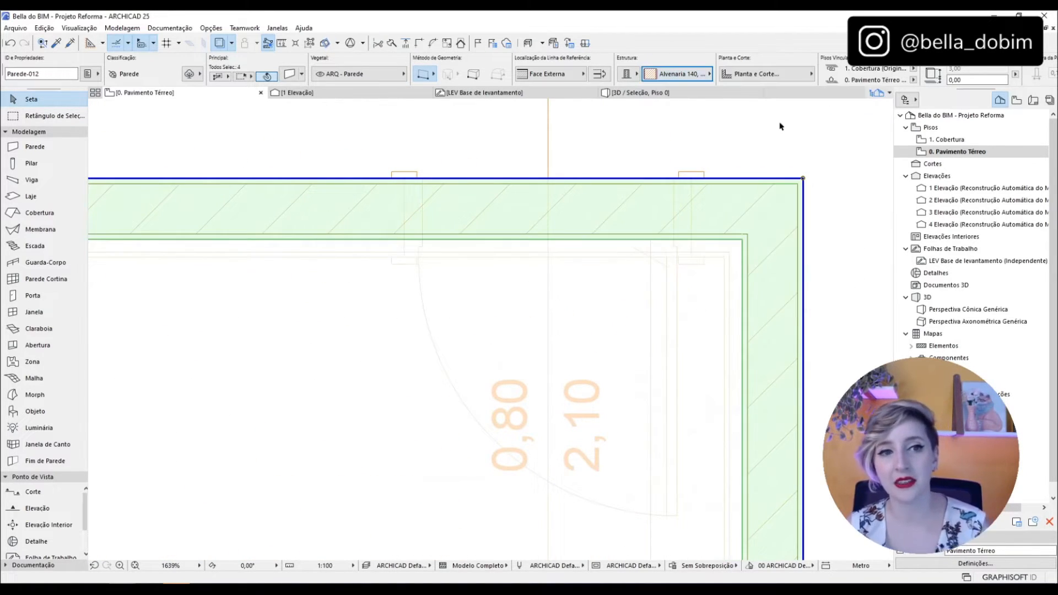
click(677, 73)
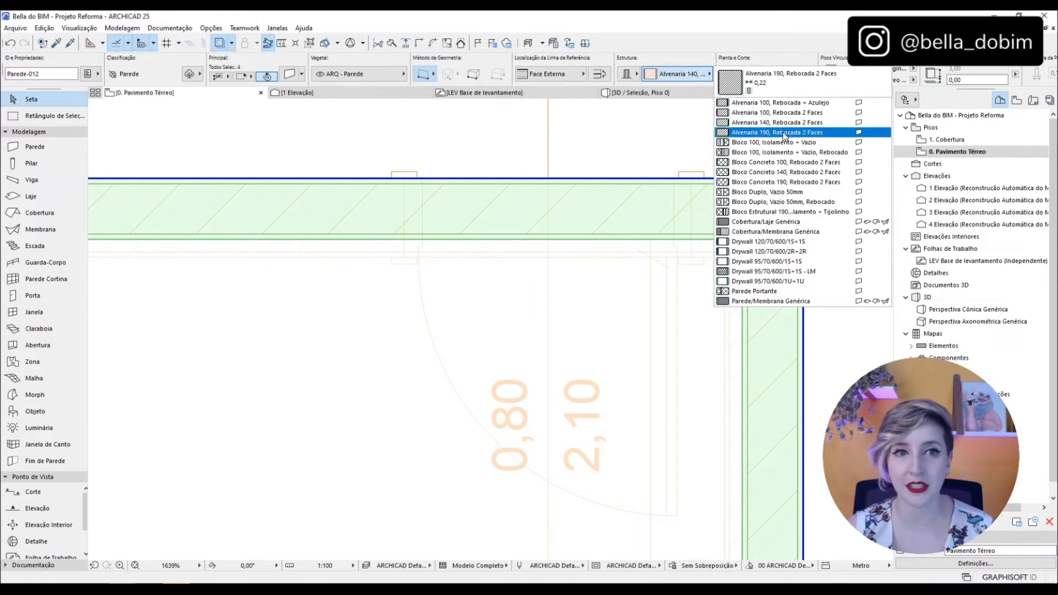
click(780, 133)
click(678, 74)
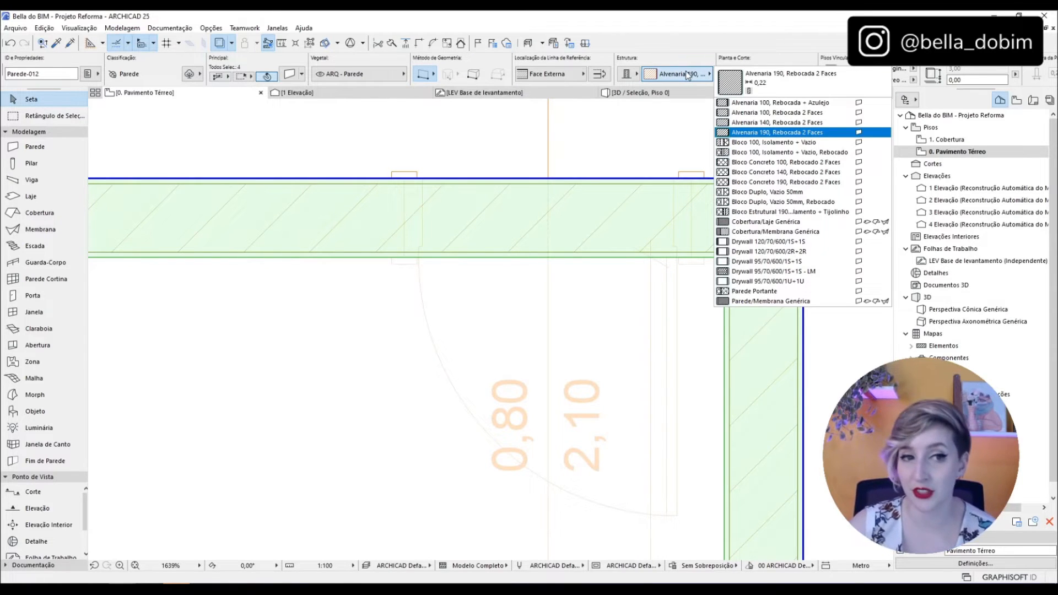
click(733, 132)
click(767, 142)
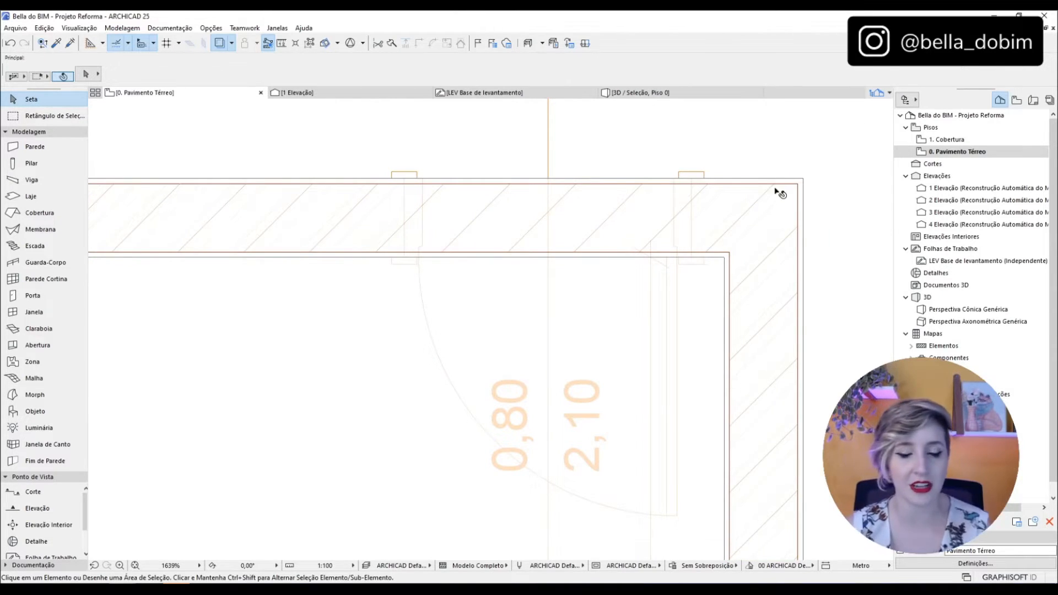
Show the whole model in 3D and orbit around it to examine the walls
scroll(780, 193, down, 8)
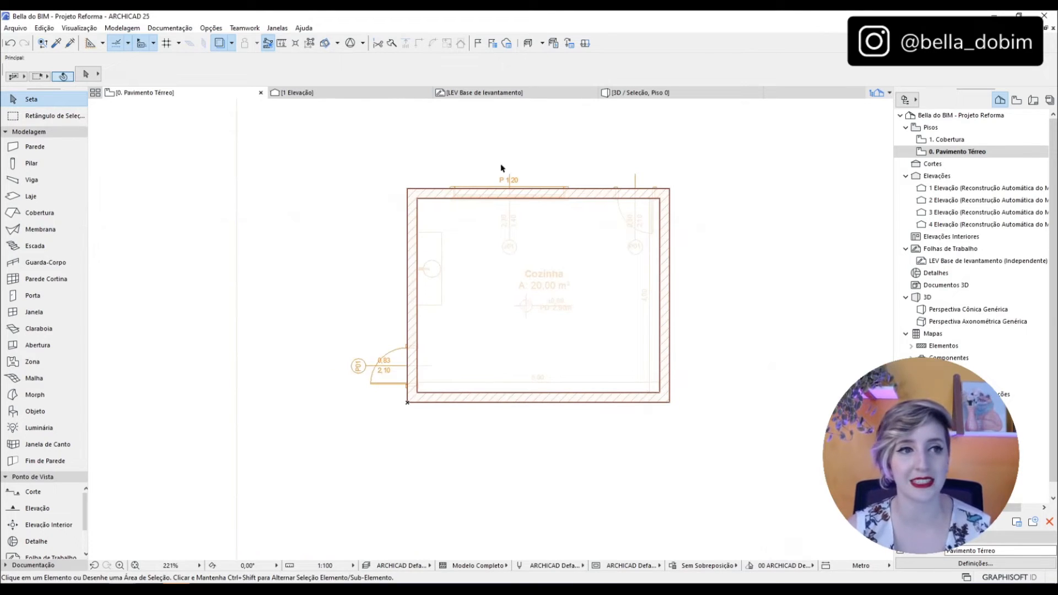
click(642, 93)
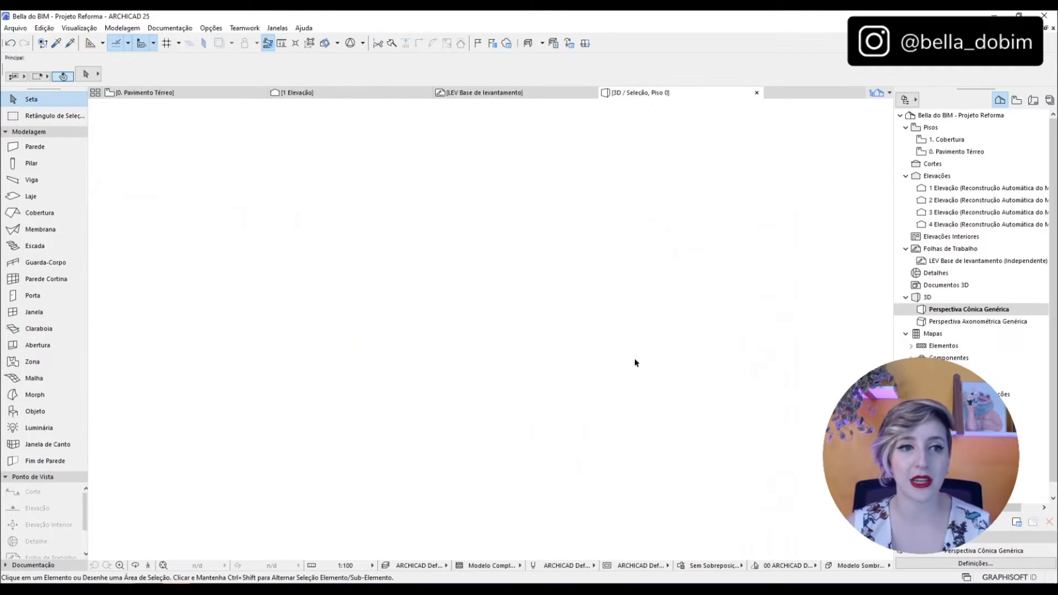
key(F5)
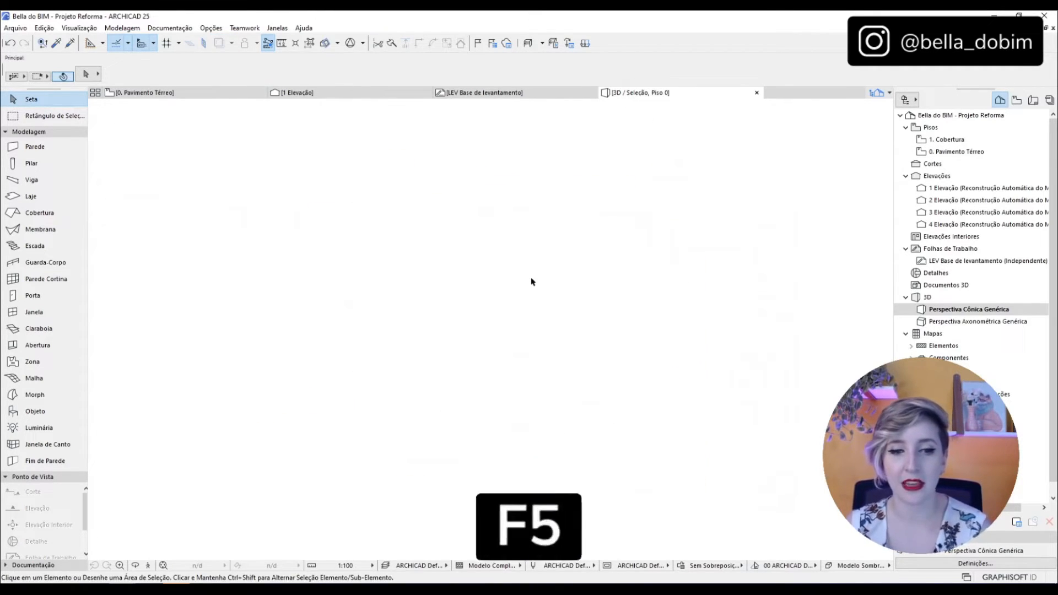
shift+middle_drag(570, 230, 461, 420)
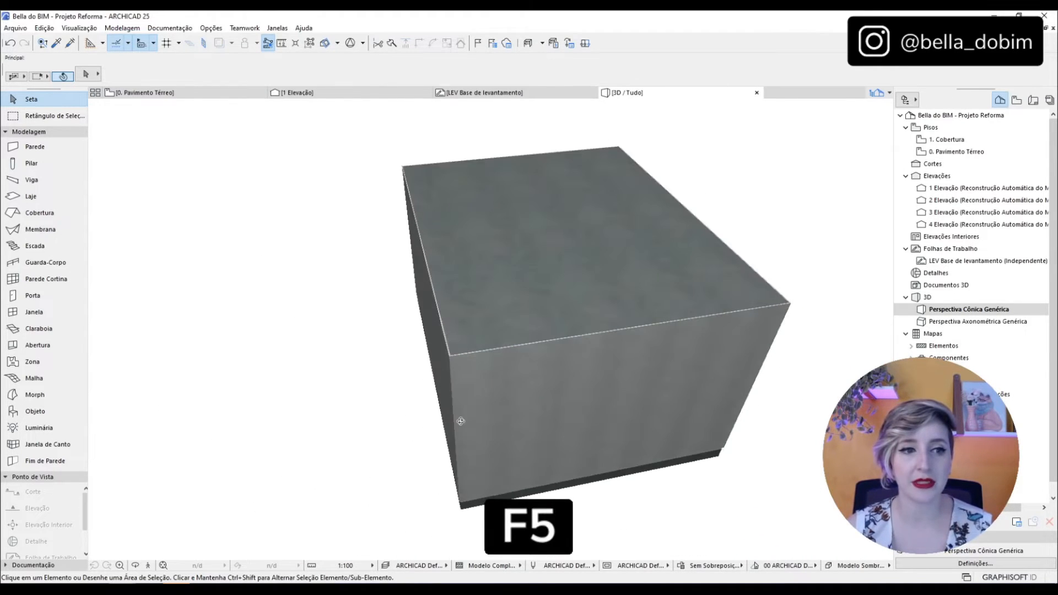
shift+middle_drag(650, 397, 610, 406)
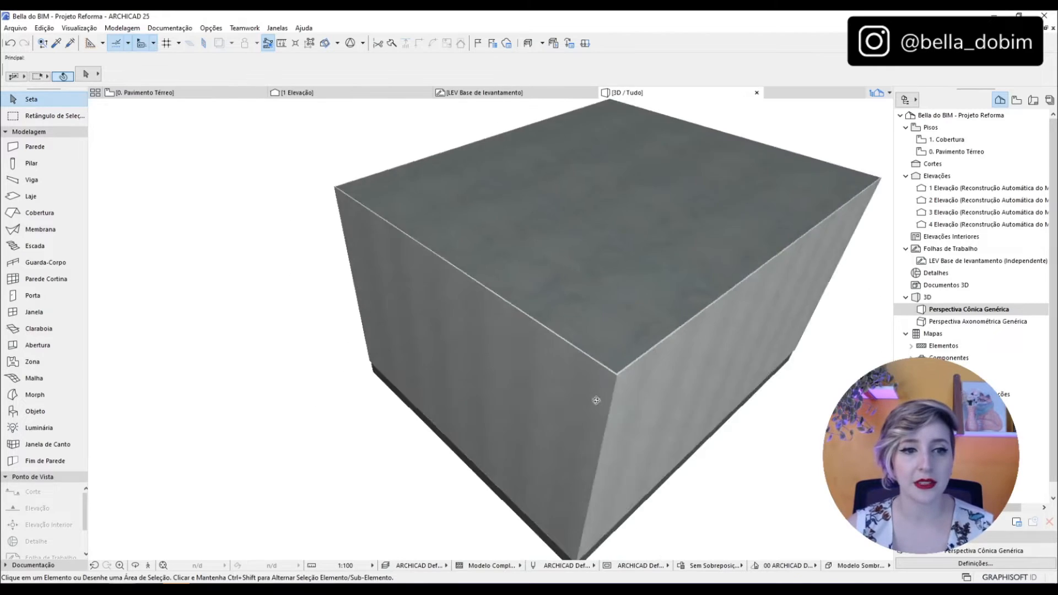
Return to the ground-floor plan and draw a rectangular marquee around the kitchen's upper-left wall corner
key(F2)
click(43, 118)
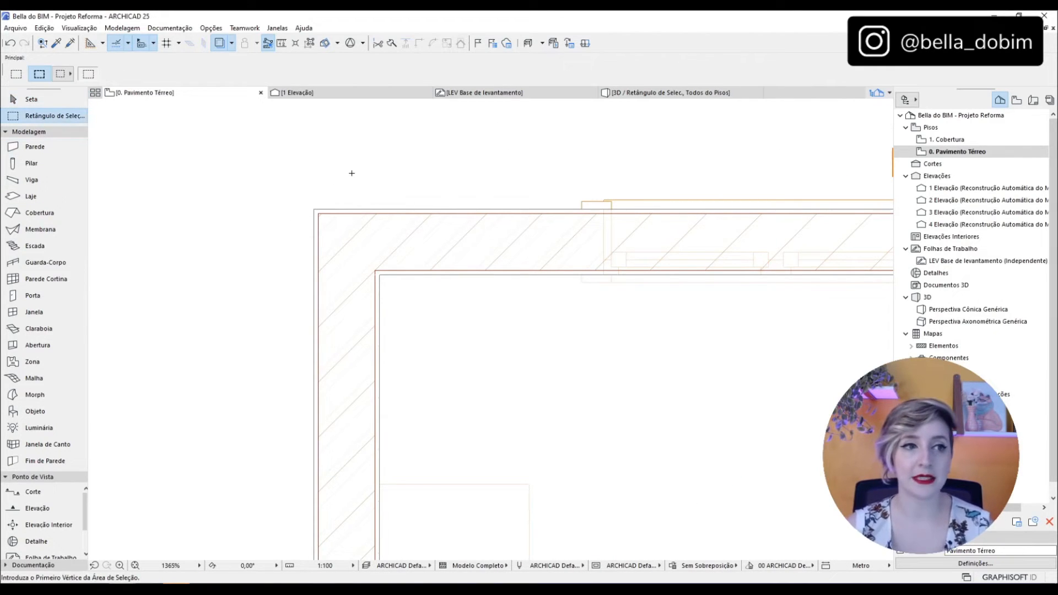
click(266, 170)
click(541, 469)
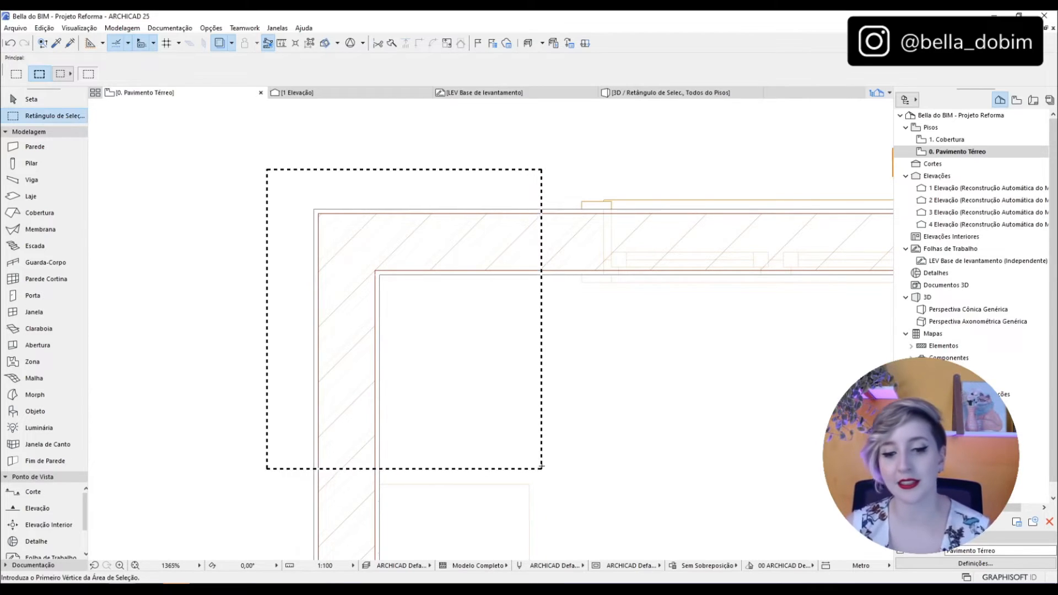
Show the marquee area in 3D and examine how the corner walls meet the floor slab
key(F5)
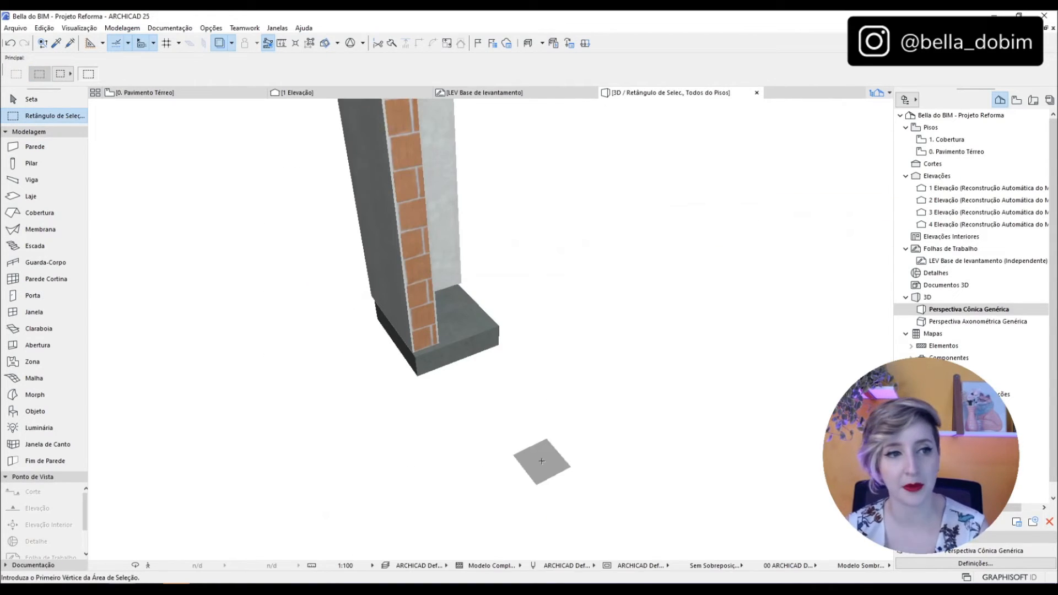
click(17, 99)
shift+middle_drag(489, 373, 427, 311)
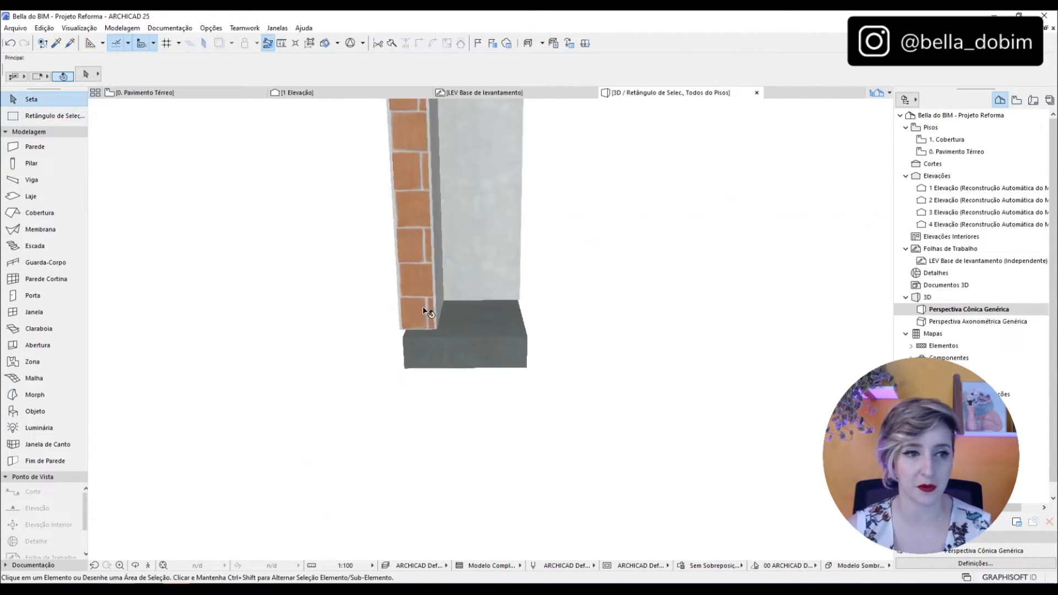
scroll(428, 312, up, 2)
click(432, 308)
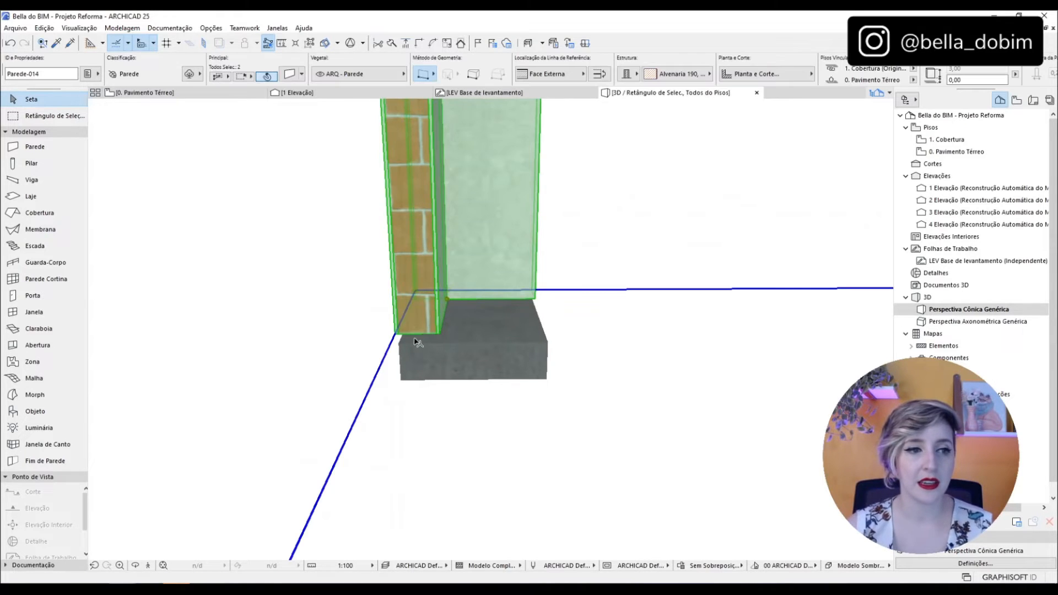
shift+middle_drag(430, 371, 441, 532)
key(Escape)
scroll(441, 532, down, 5)
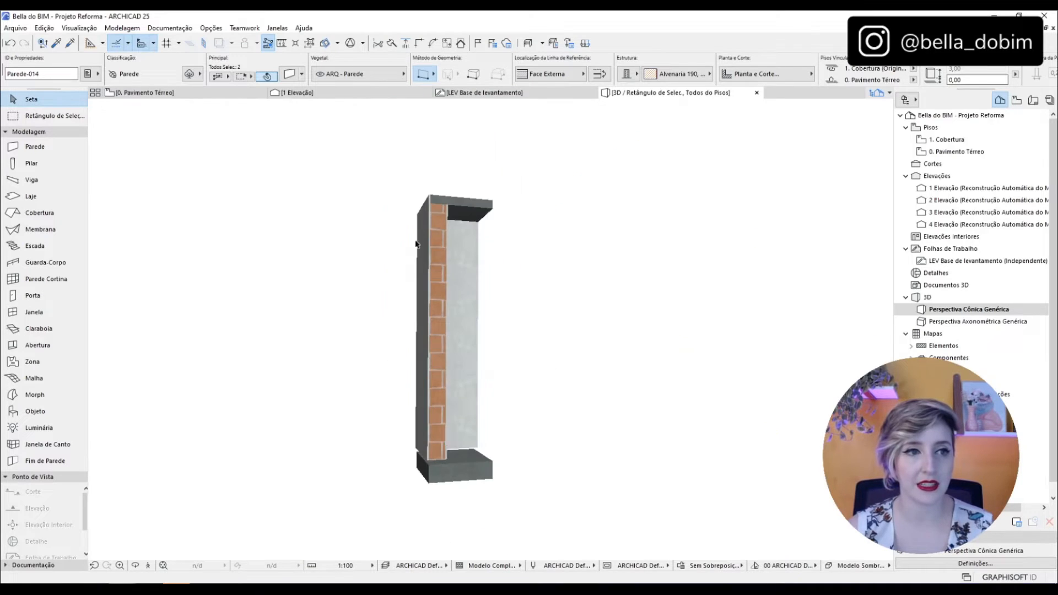
Examine the junction between the corner walls' layers and the roof slab up close in 3D
scroll(435, 168, up, 3)
scroll(460, 217, up, 4)
shift+middle_drag(436, 249, 383, 297)
click(383, 296)
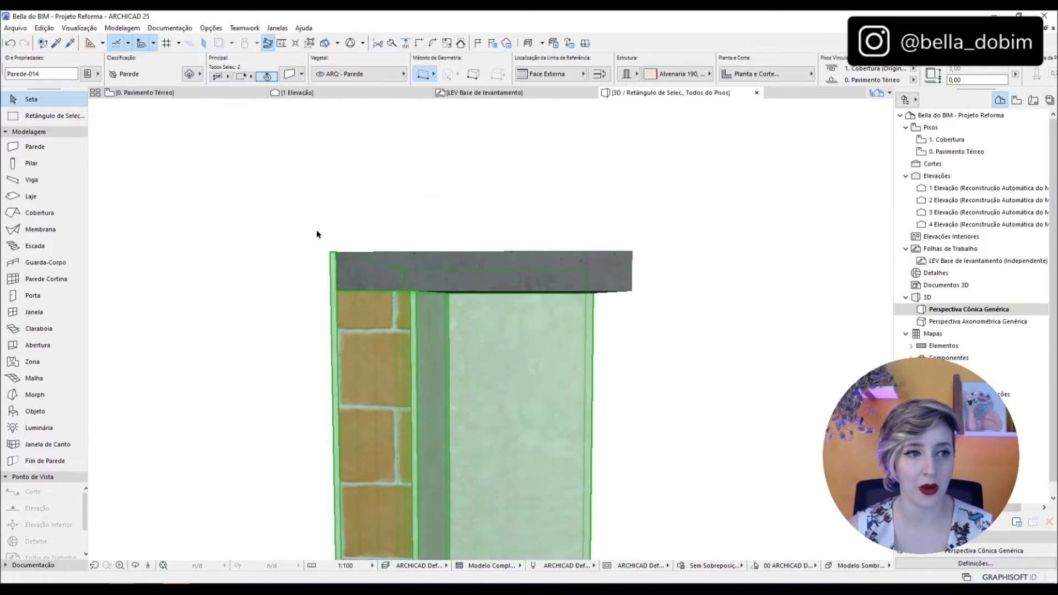
key(Escape)
scroll(364, 305, up, 2)
shift+middle_drag(363, 305, 449, 312)
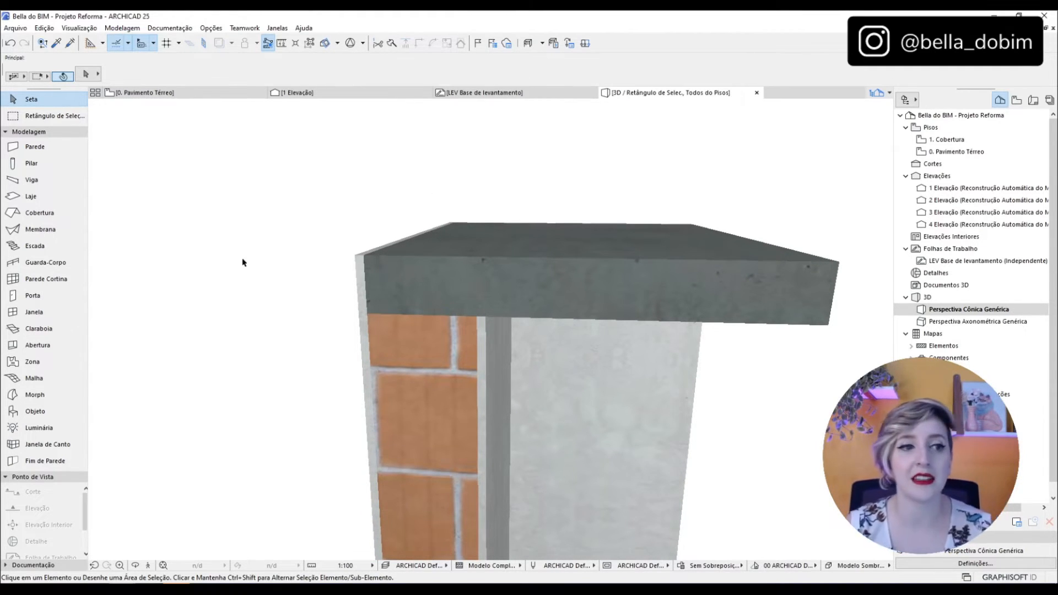
click(430, 365)
key(Escape)
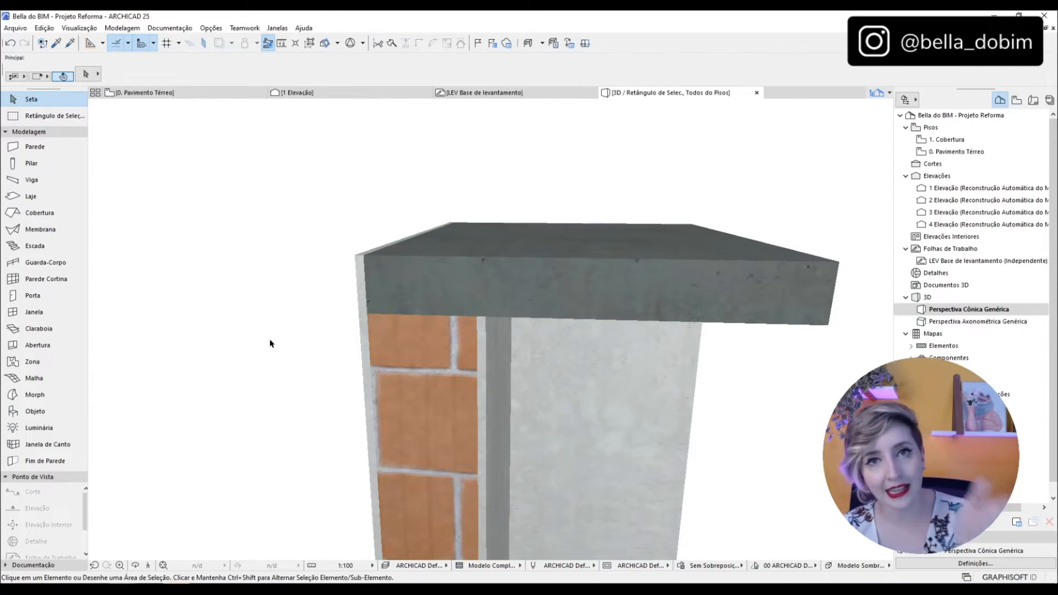
Select the roof slab, review its building material against the available options, and deselect it
click(596, 298)
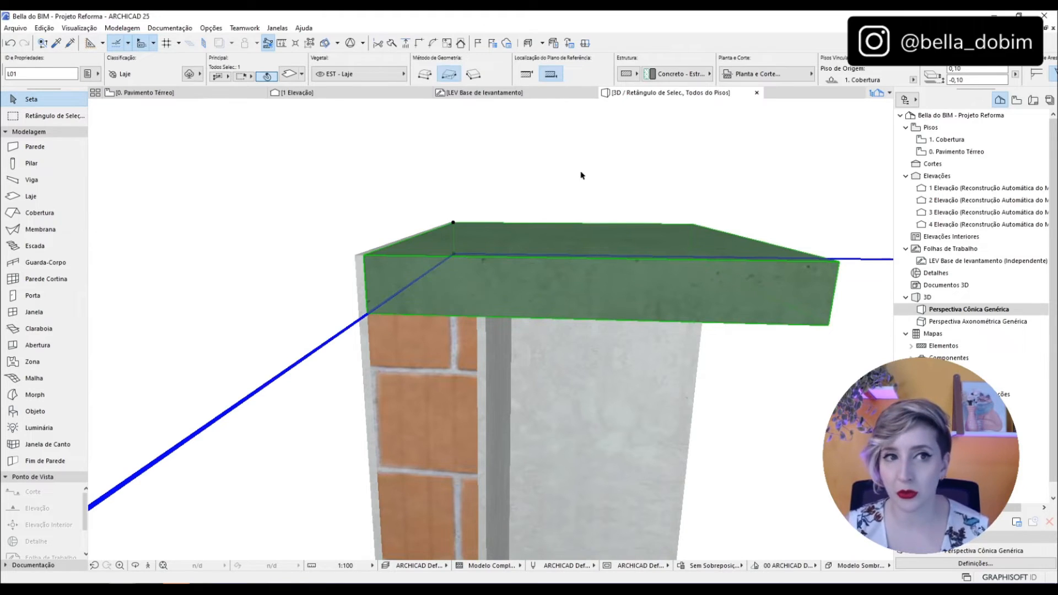
click(676, 73)
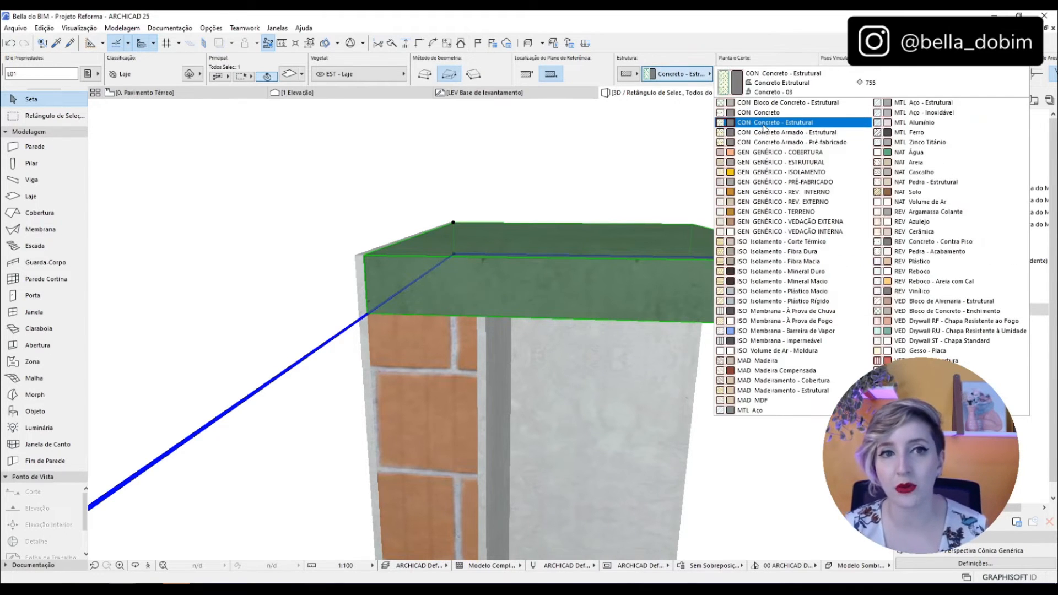
click(676, 154)
click(379, 209)
scroll(498, 180, down, 5)
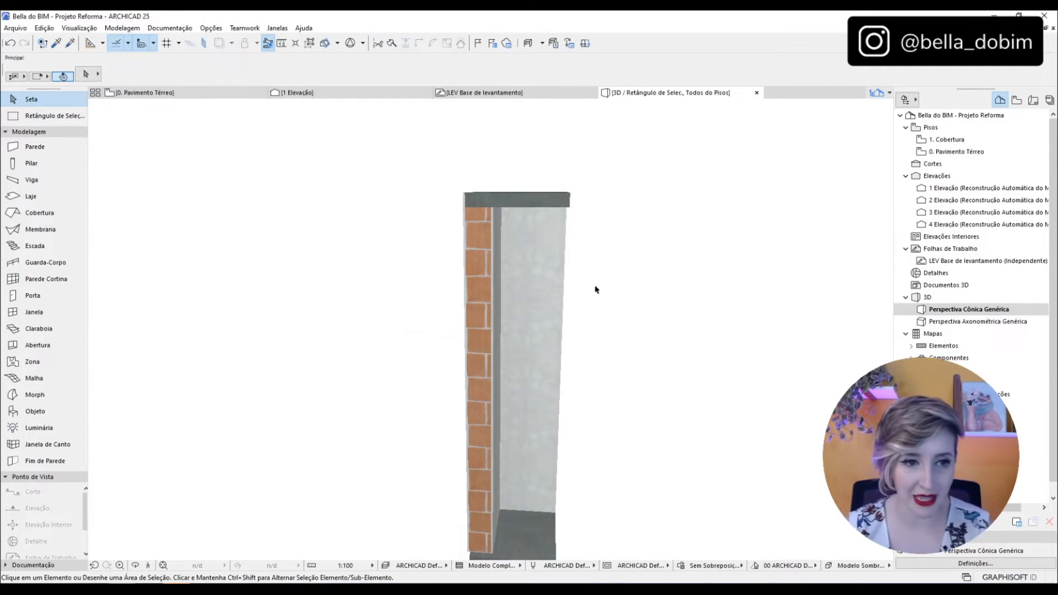
Set the base offset of the kitchen walls to -0,05 m from Pavimento Térreo and deselect them
shift+middle_drag(498, 386, 389, 268)
shift+middle_drag(416, 361, 441, 366)
scroll(472, 450, up, 2)
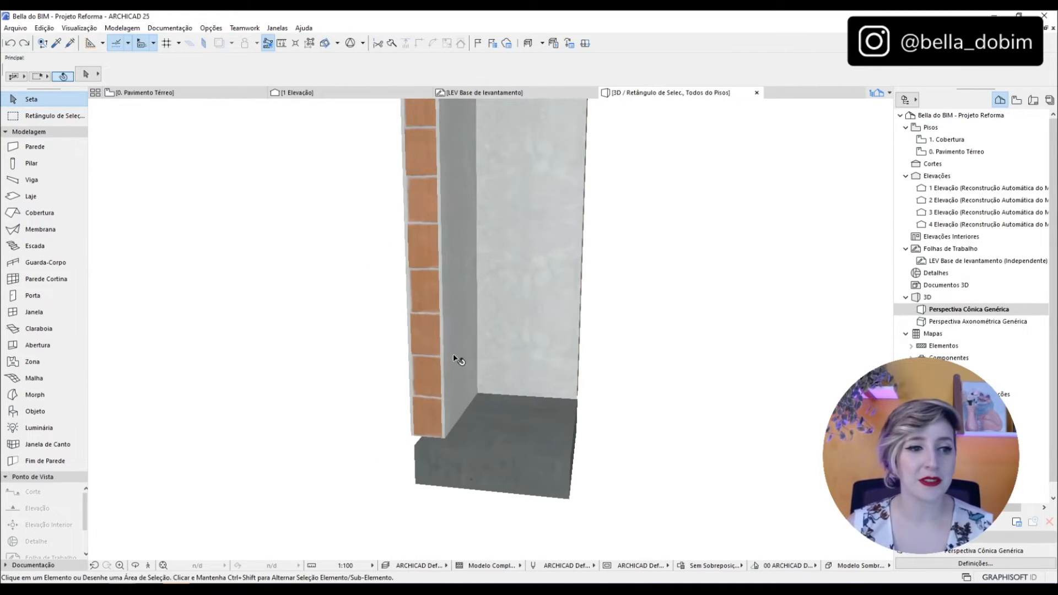
click(460, 375)
shift+middle_drag(459, 376, 452, 420)
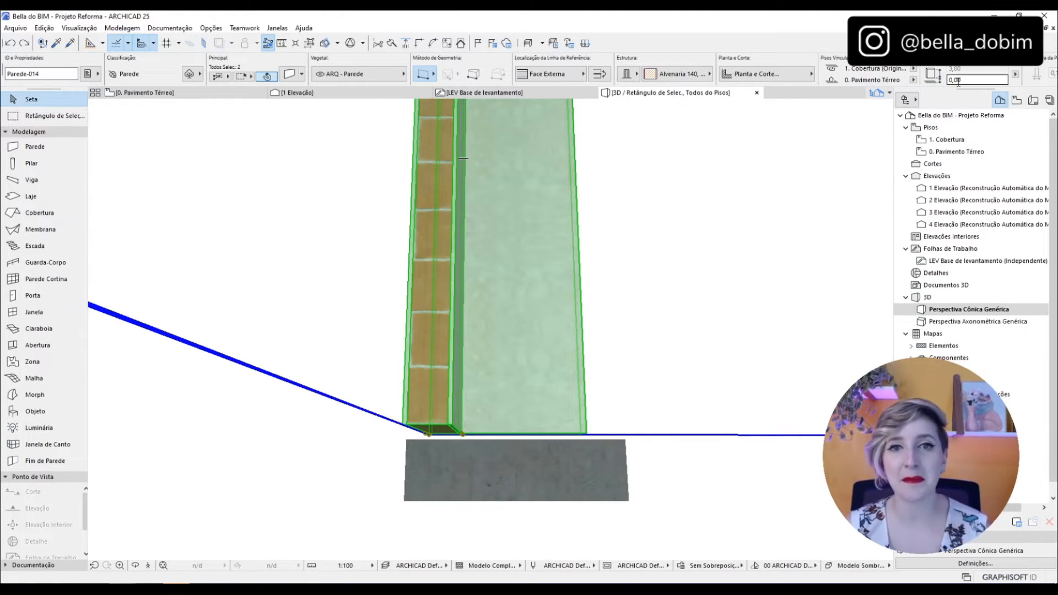
click(1001, 77)
text(-)
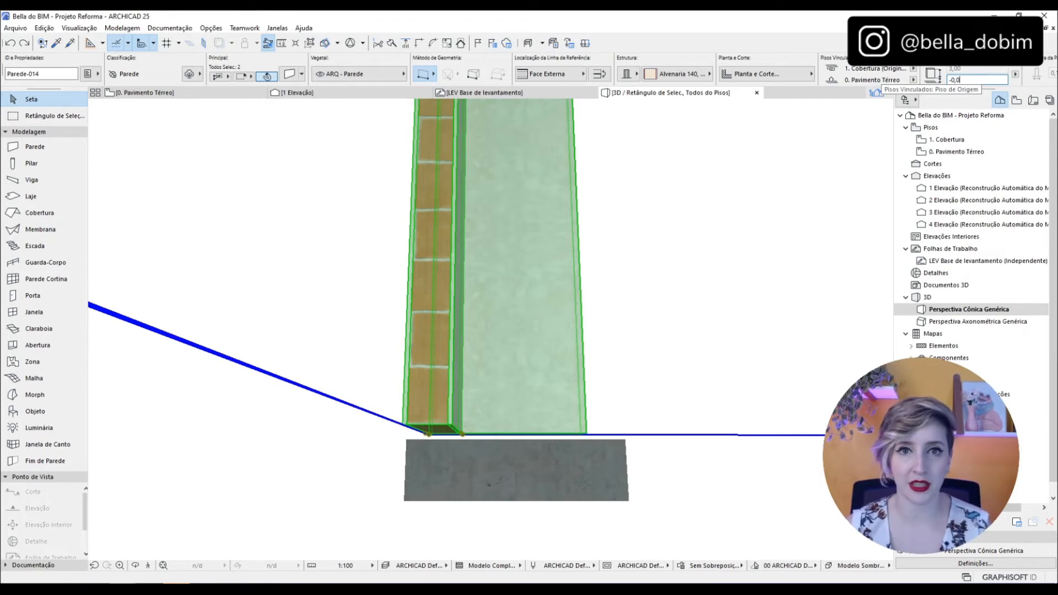
key(Return)
click(628, 257)
Reselect the corner walls above the floor slab, set their base offset to -0,25 m, and deselect them
shift+middle_drag(548, 265, 775, 461)
scroll(734, 333, down, 3)
shift+middle_drag(683, 436, 657, 423)
scroll(666, 418, up, 5)
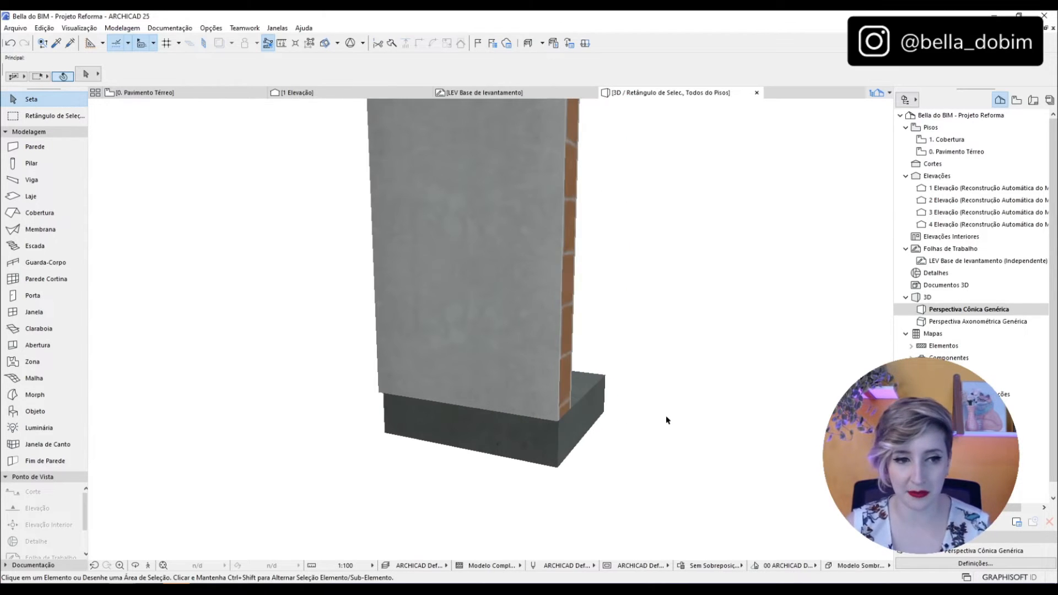
shift+middle_drag(650, 353, 472, 425)
click(482, 371)
scroll(526, 451, up, 5)
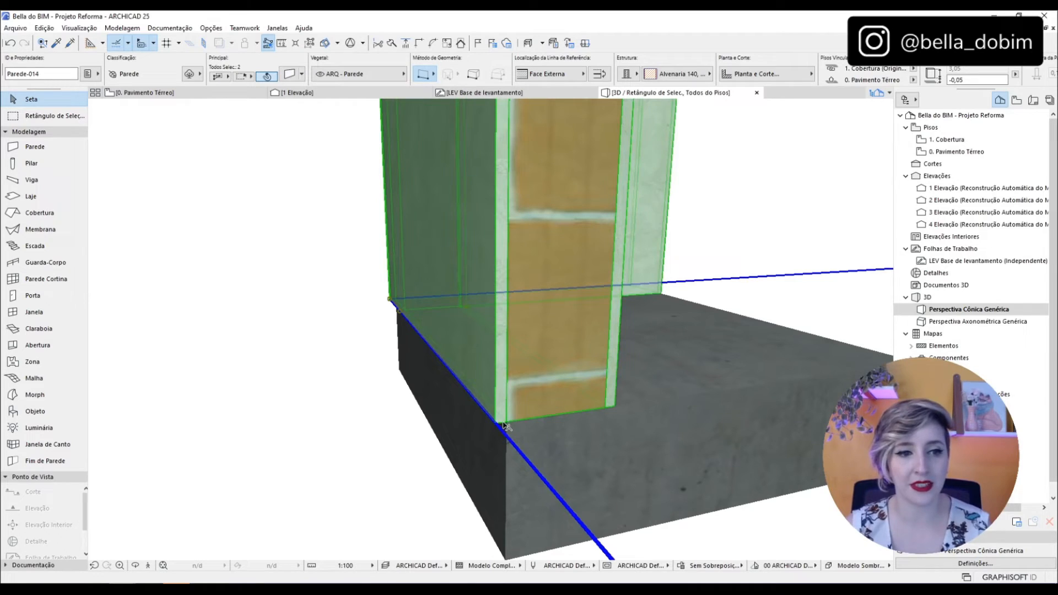
middle_drag(646, 431, 585, 388)
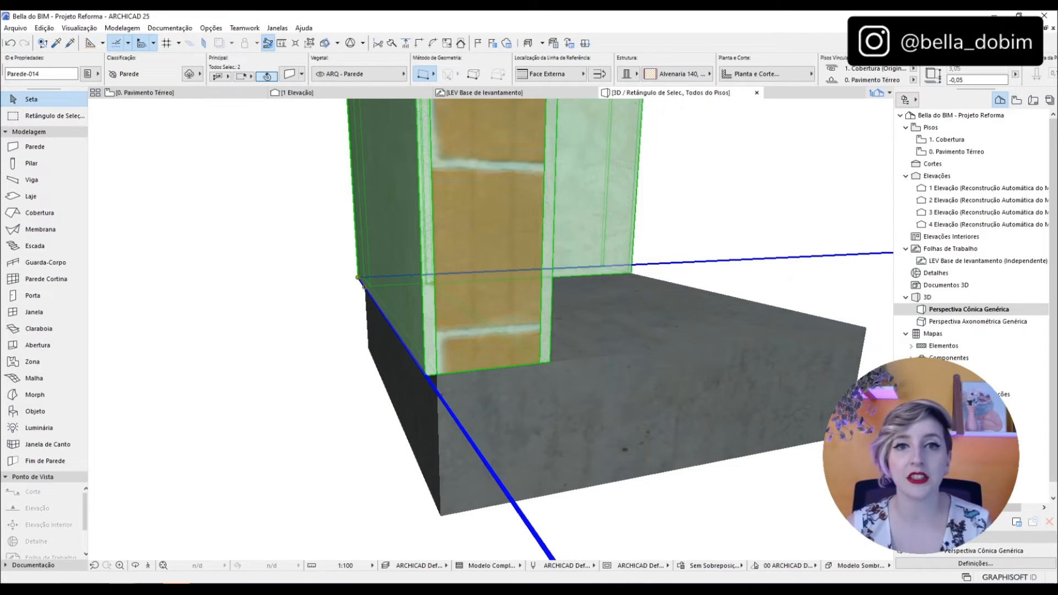
click(969, 81)
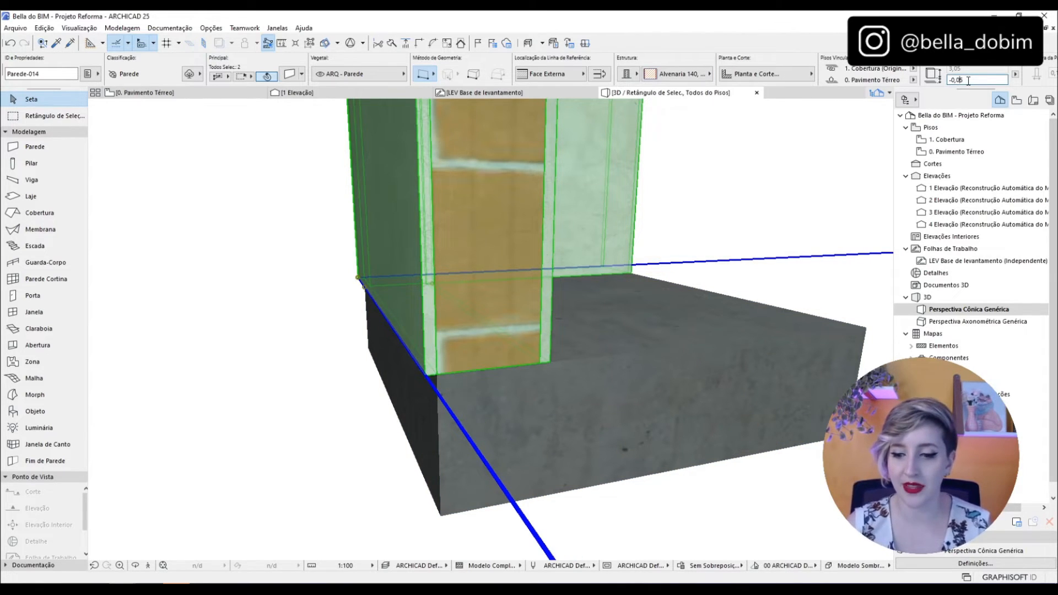
key(Return)
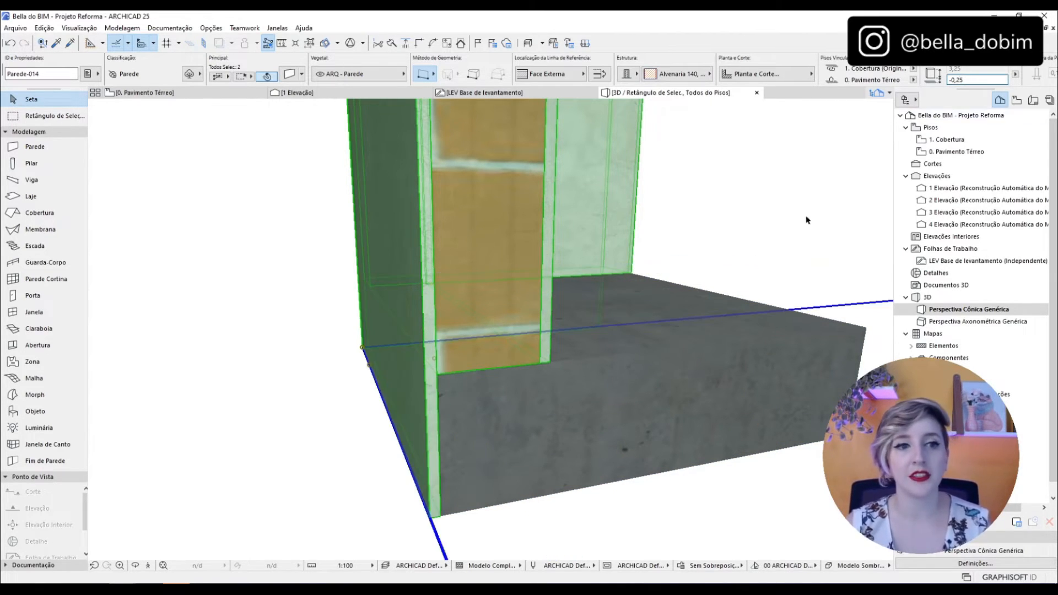
click(815, 220)
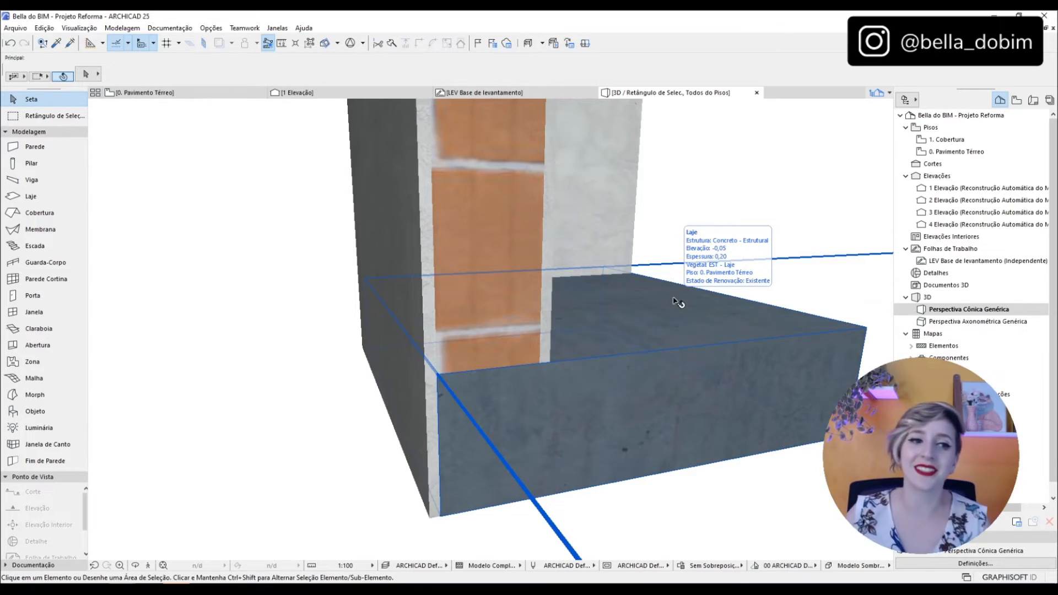
Return to the ground-floor plan, select the four kitchen walls as a group, and suspend grouping
key(F2)
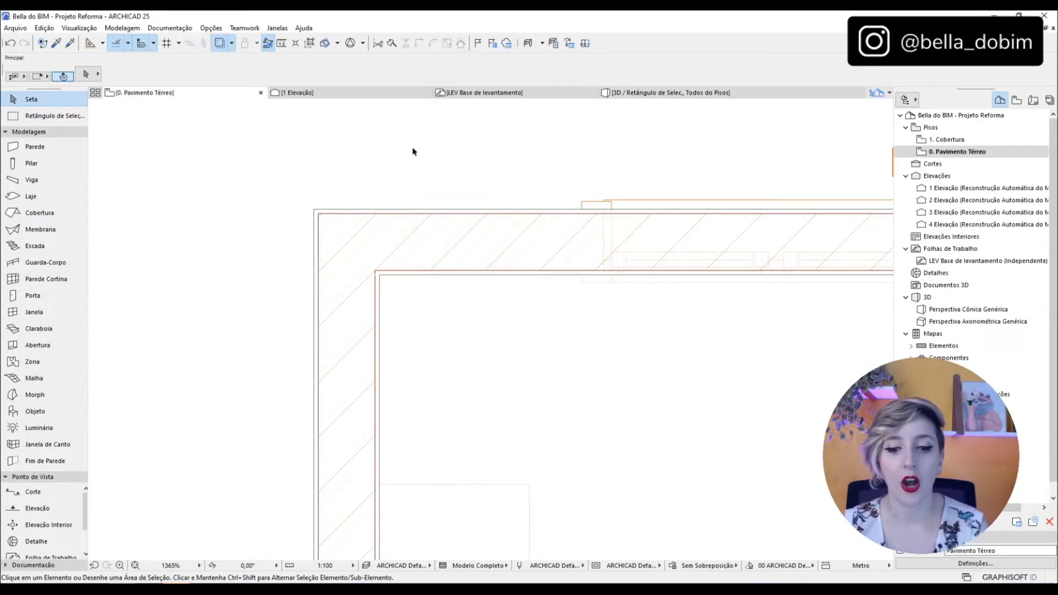
click(490, 256)
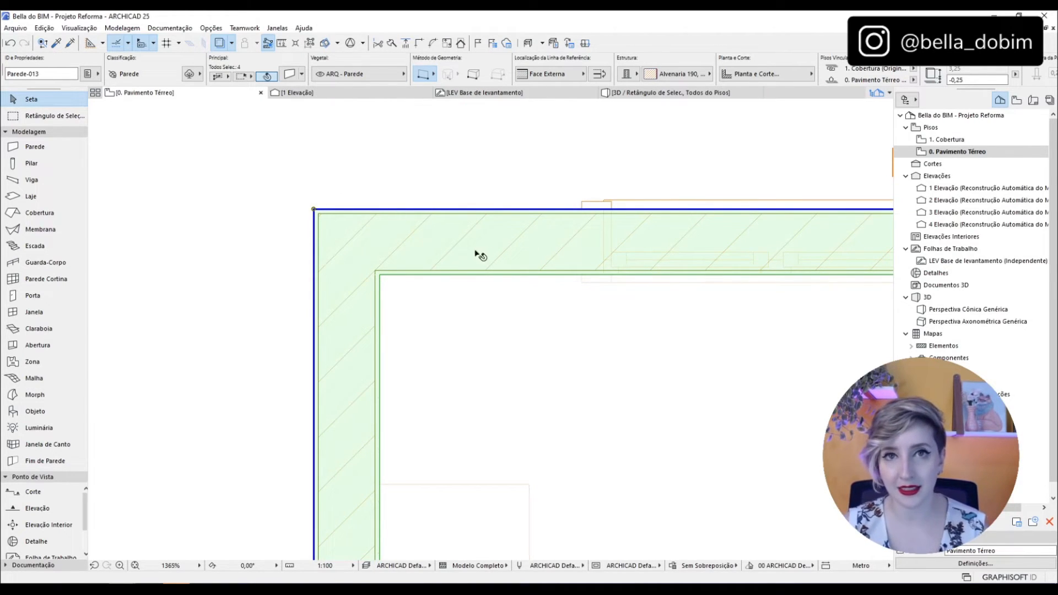
scroll(315, 188, down, 10)
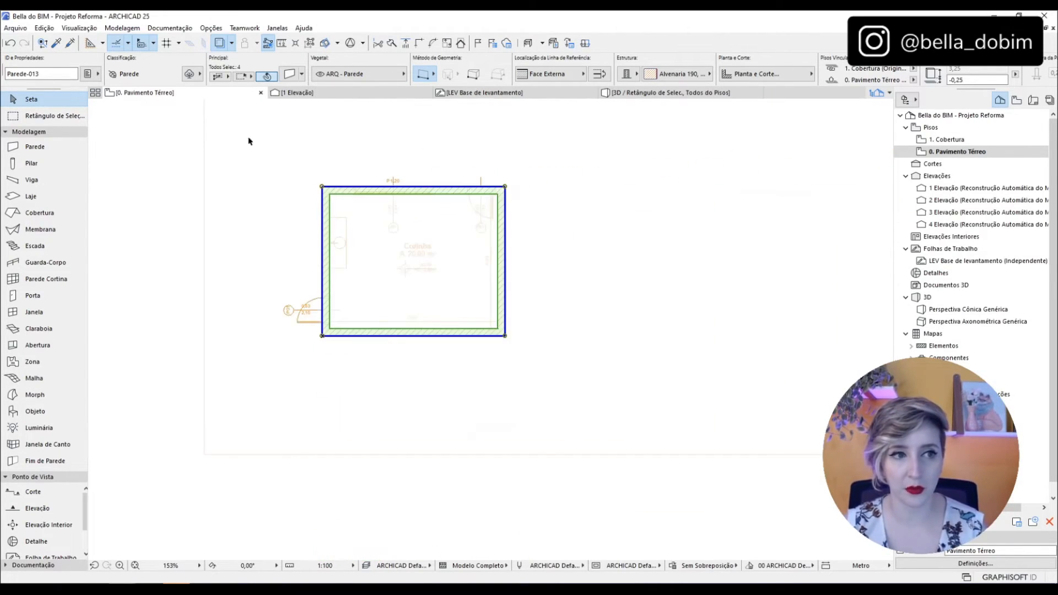
scroll(326, 187, up, 13)
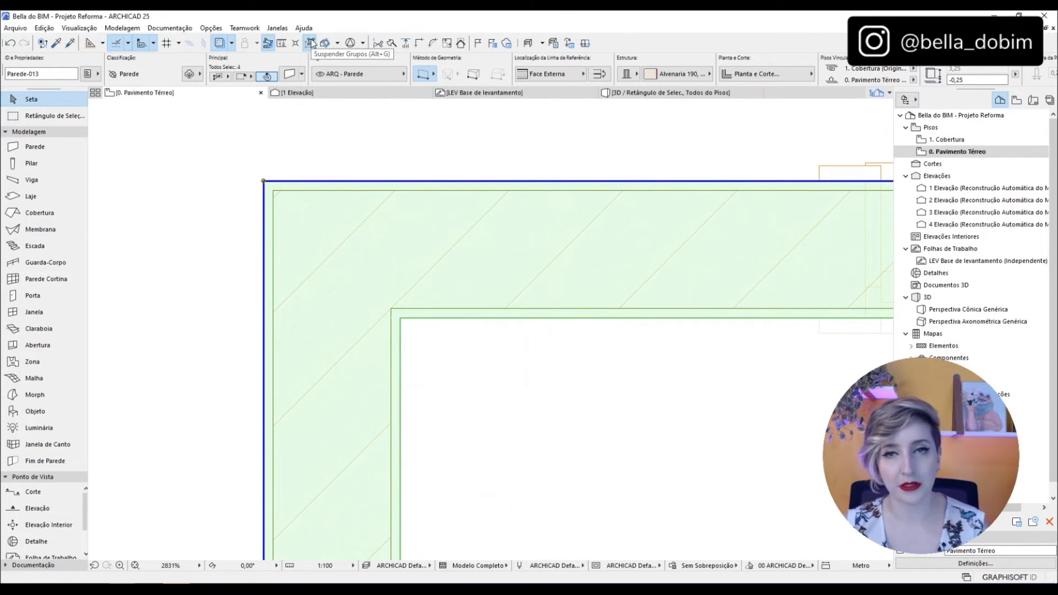
click(311, 44)
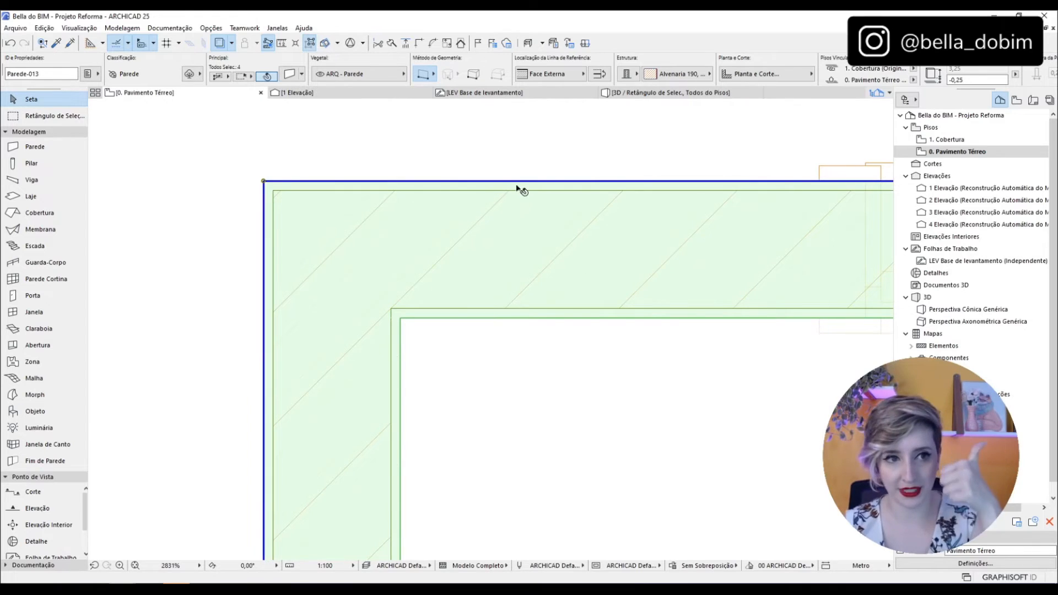
Offset all four wall reference lines inward by the external plaster thickness
click(521, 181)
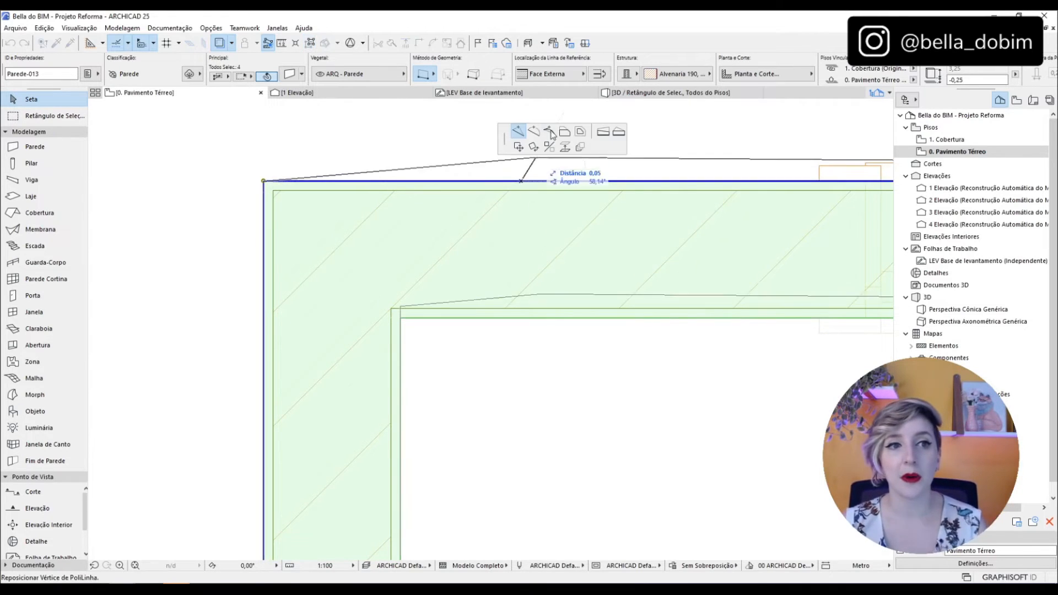
click(582, 134)
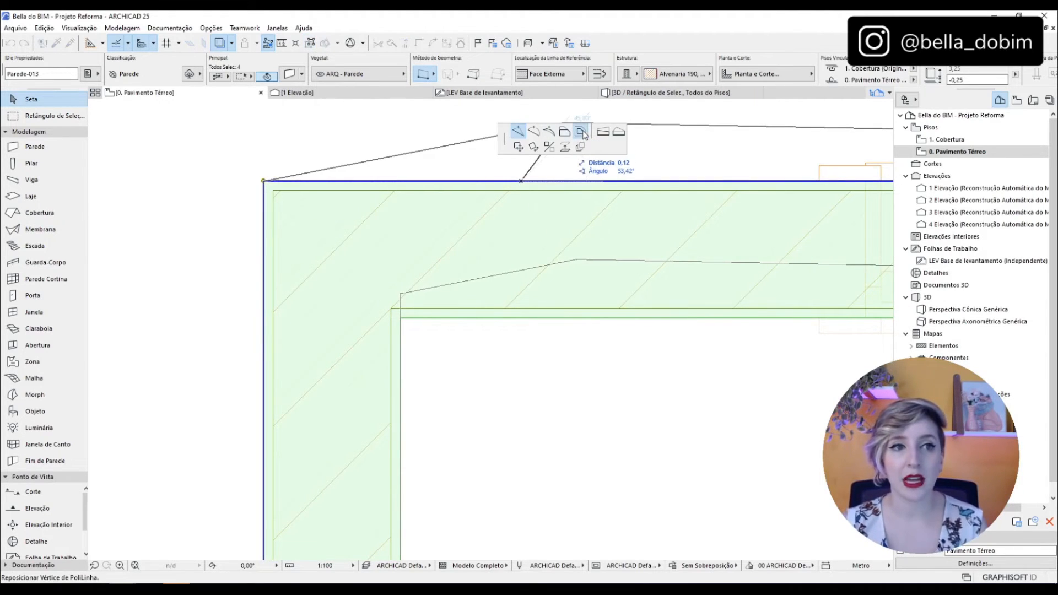
click(524, 185)
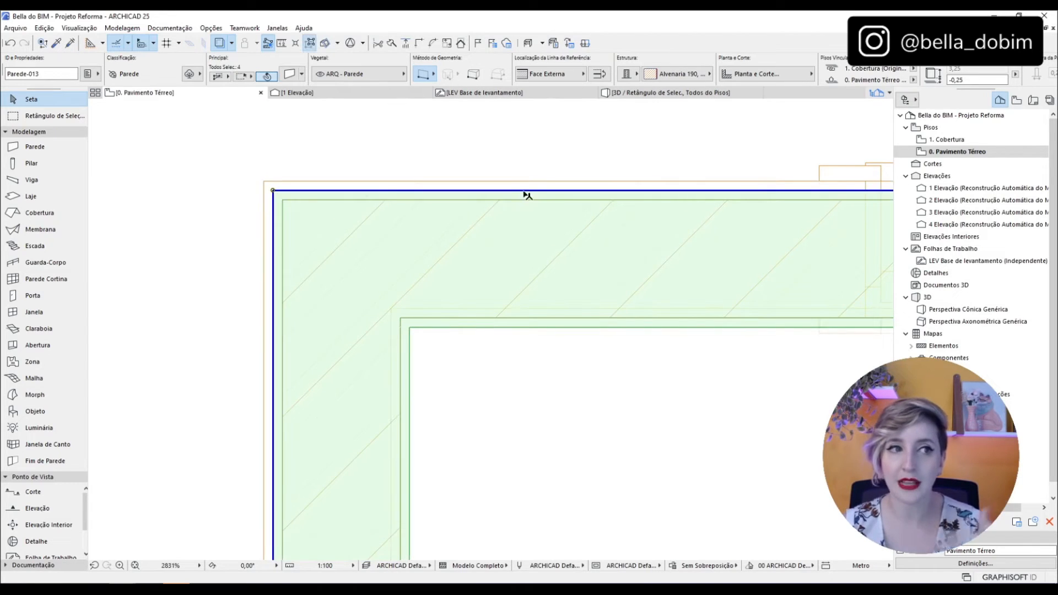
scroll(424, 170, down, 3)
scroll(475, 160, up, 4)
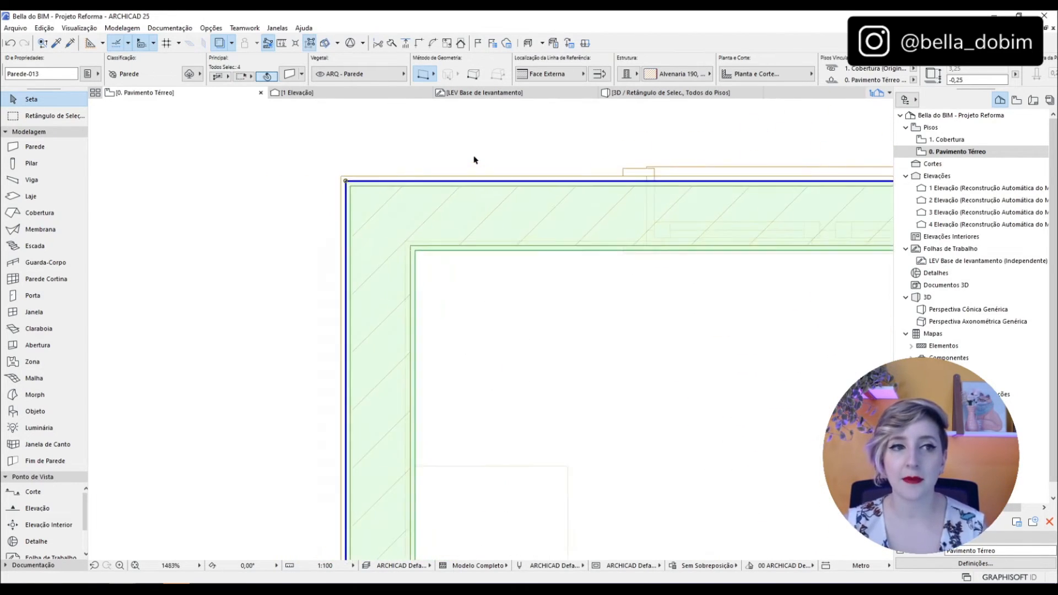
Change the four walls' reference line location to Núcleo Externo and deselect them
click(549, 72)
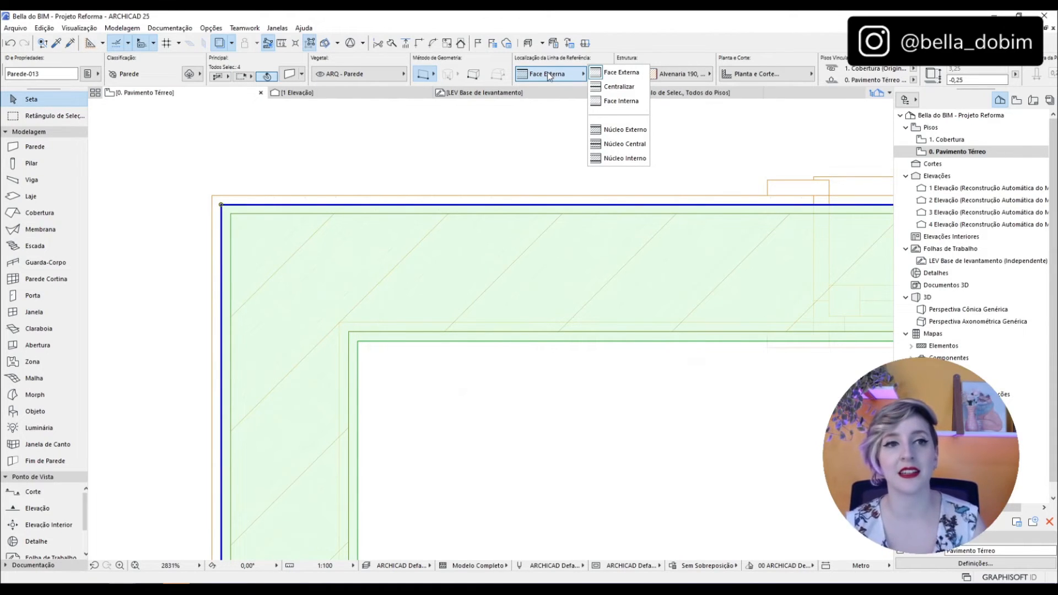
click(627, 133)
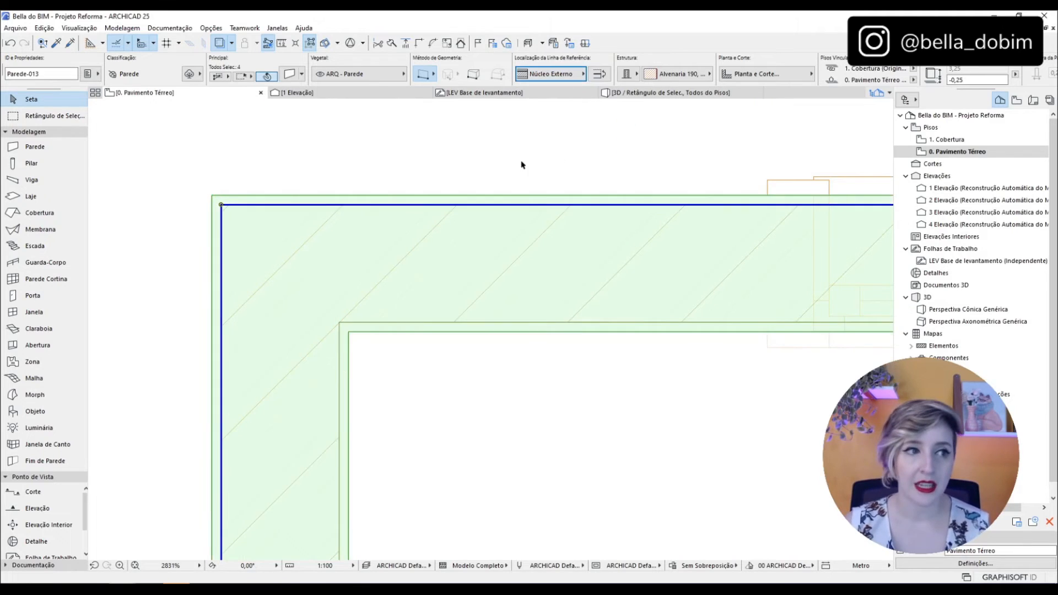
click(577, 139)
Return to the 3D cutaway, examine how the wall core and plaster meet the floor slab, and show the whole model
click(654, 96)
scroll(561, 318, up, 5)
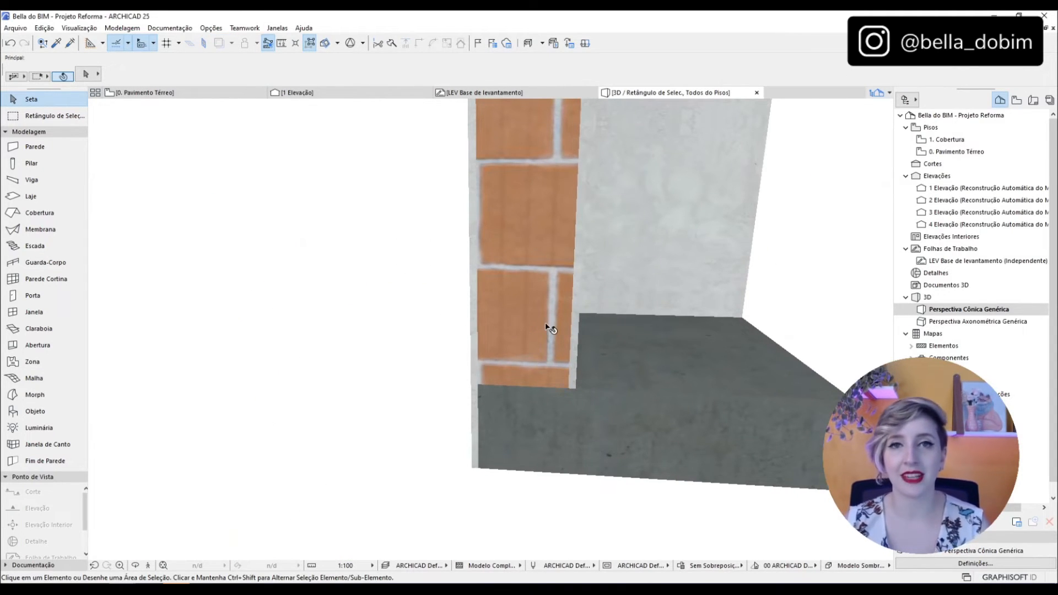
shift+middle_drag(629, 336, 459, 320)
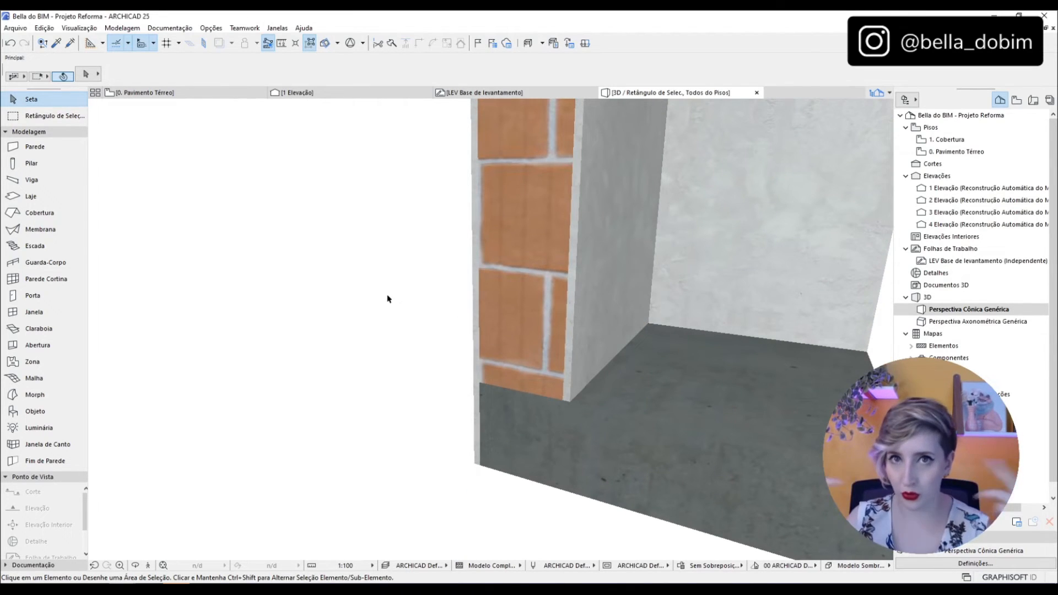
click(531, 307)
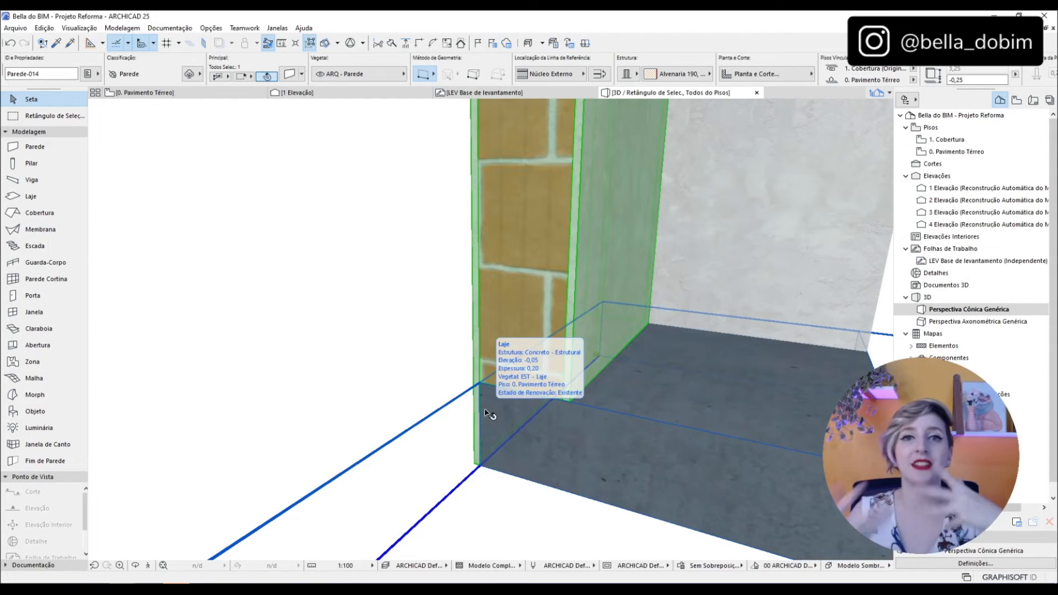
click(411, 319)
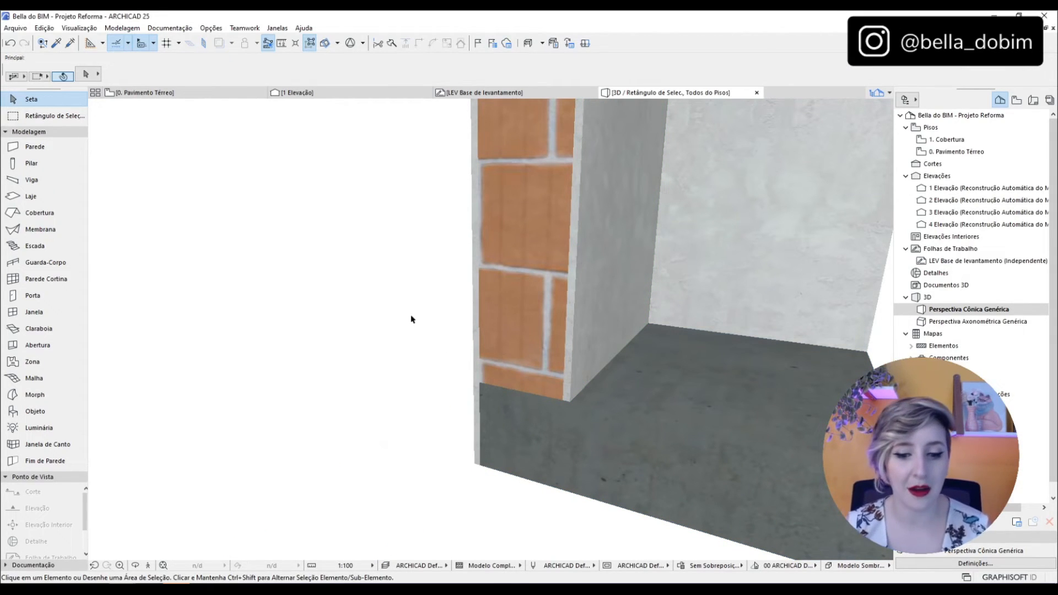
key(ctrl+F5)
scroll(520, 331, down, 10)
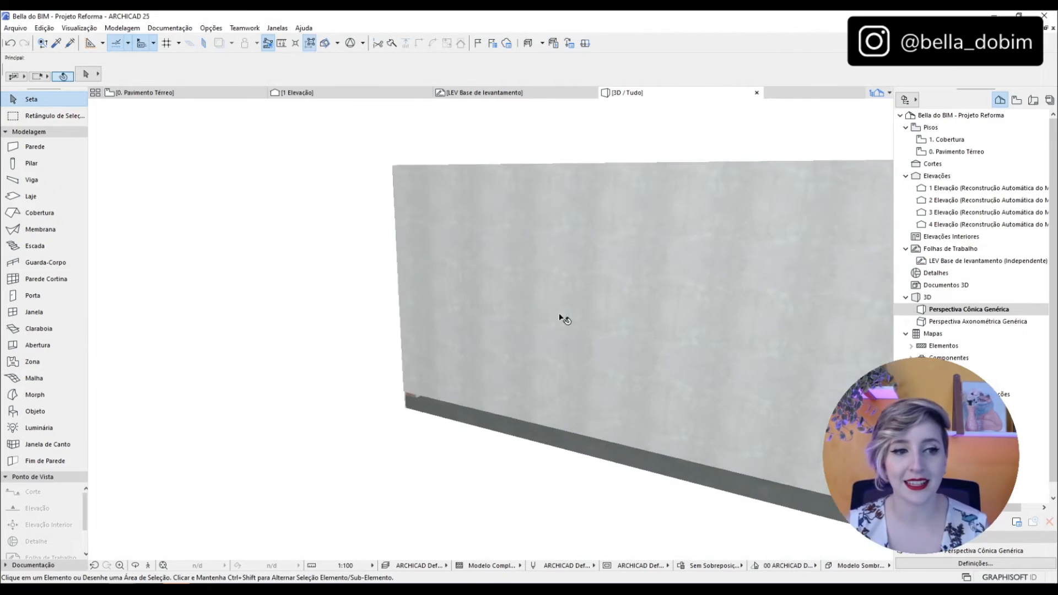
Set the base offset of the grouped kitchen walls to -0,25 in the 3D model and deselect them
shift+middle_drag(344, 376, 840, 361)
shift+middle_drag(272, 418, 528, 369)
shift+middle_drag(780, 339, 664, 309)
click(650, 292)
drag(966, 80, 902, 84)
text(-0,25)
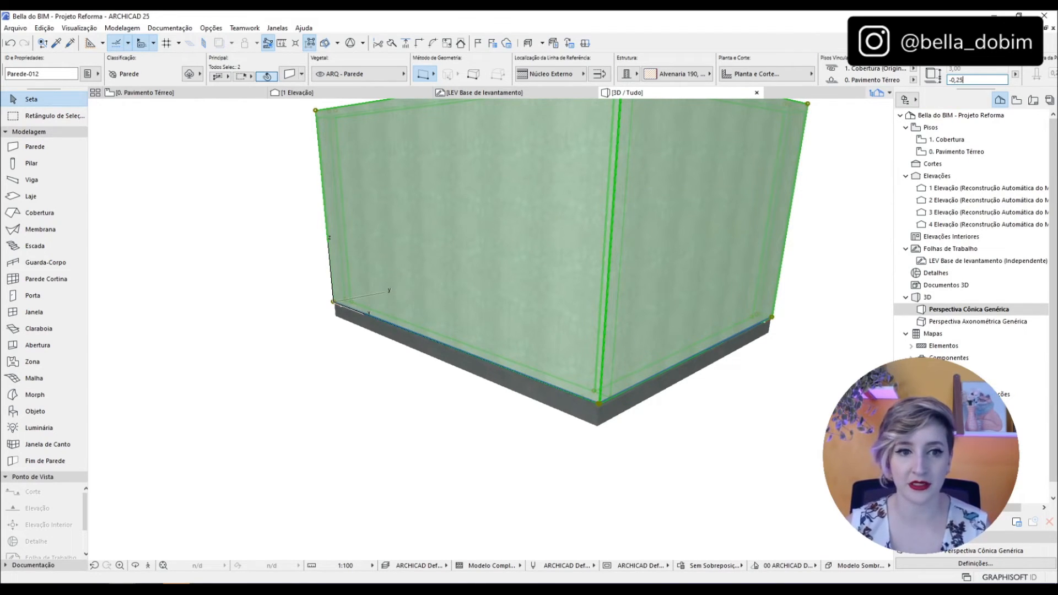
key(Return)
click(682, 428)
shift+middle_drag(682, 428, 496, 349)
In the ground-floor plan, place a horizontal section line across the kitchen's full width, below the room label, looking toward the upper wall
click(182, 92)
scroll(421, 279, down, 10)
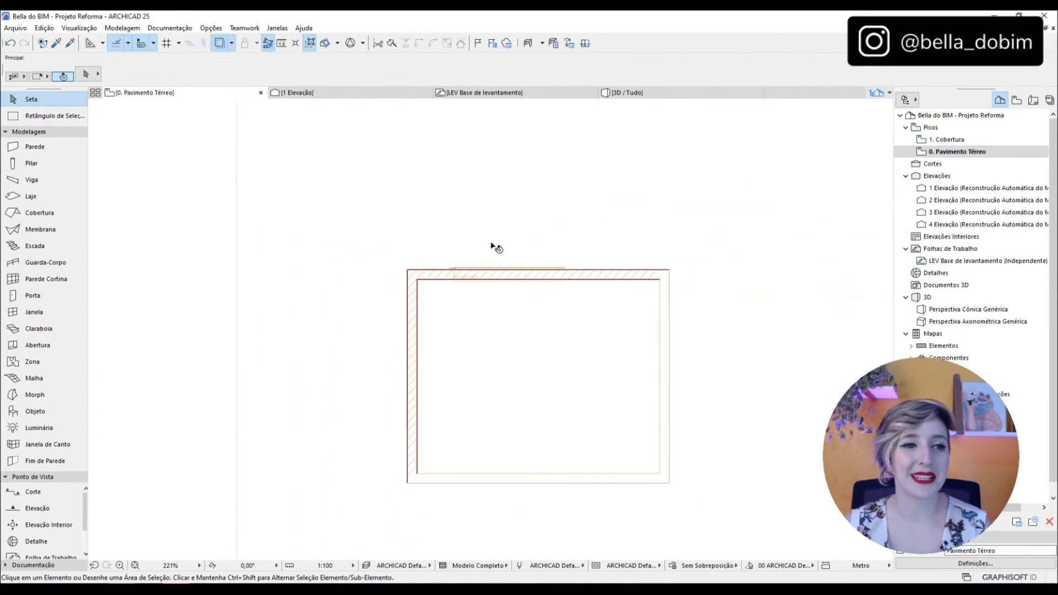
click(4, 132)
click(33, 158)
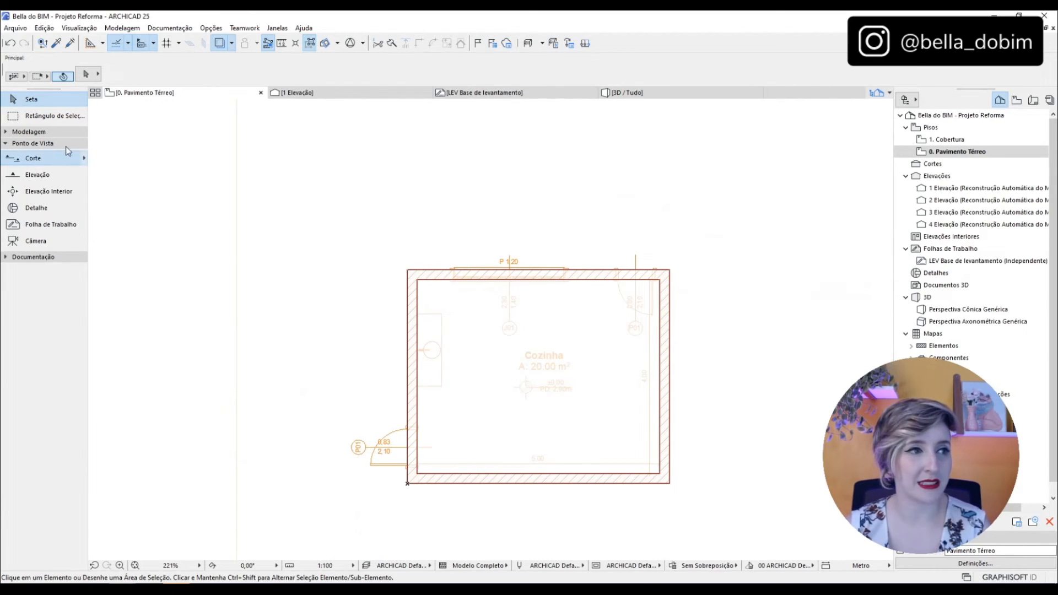
click(365, 401)
click(720, 401)
click(695, 370)
key(Escape)
Open the new kitchen section and examine how the wall core and plaster meet the floor slab at both ends
click(616, 401)
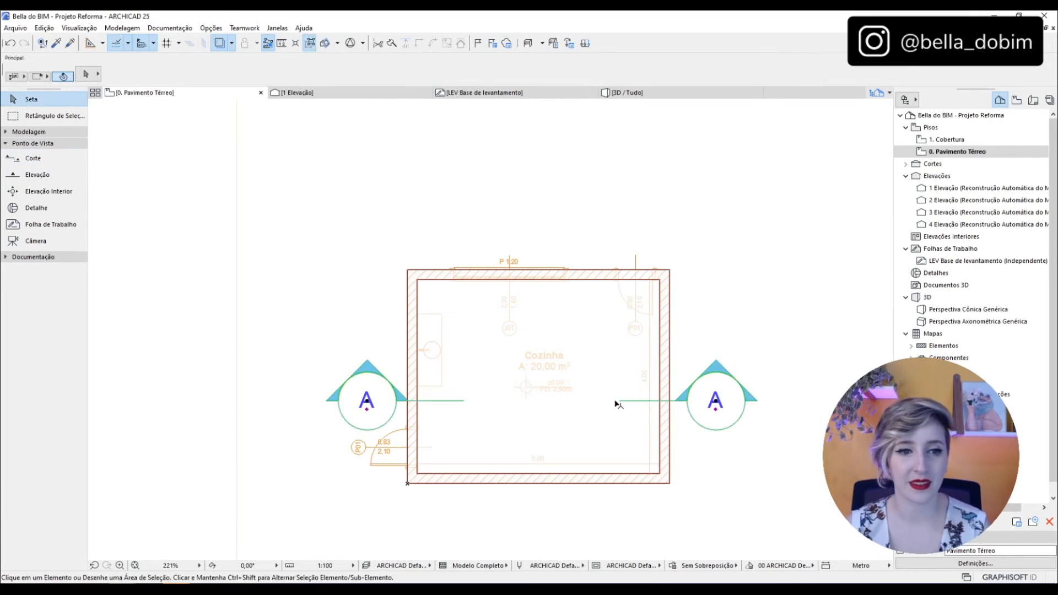
right_click(616, 402)
click(664, 139)
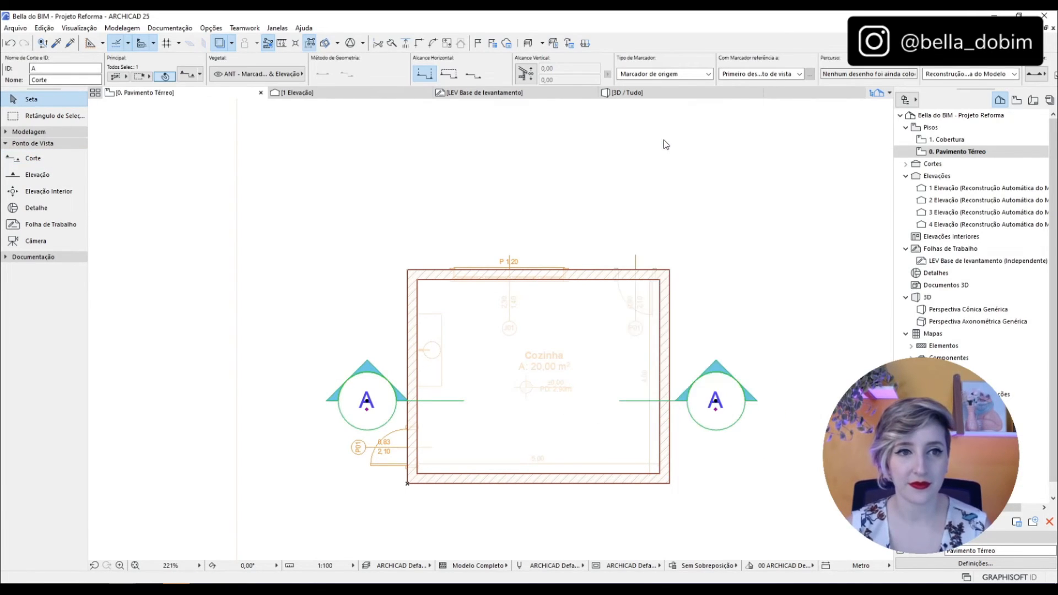
scroll(430, 312, up, 6)
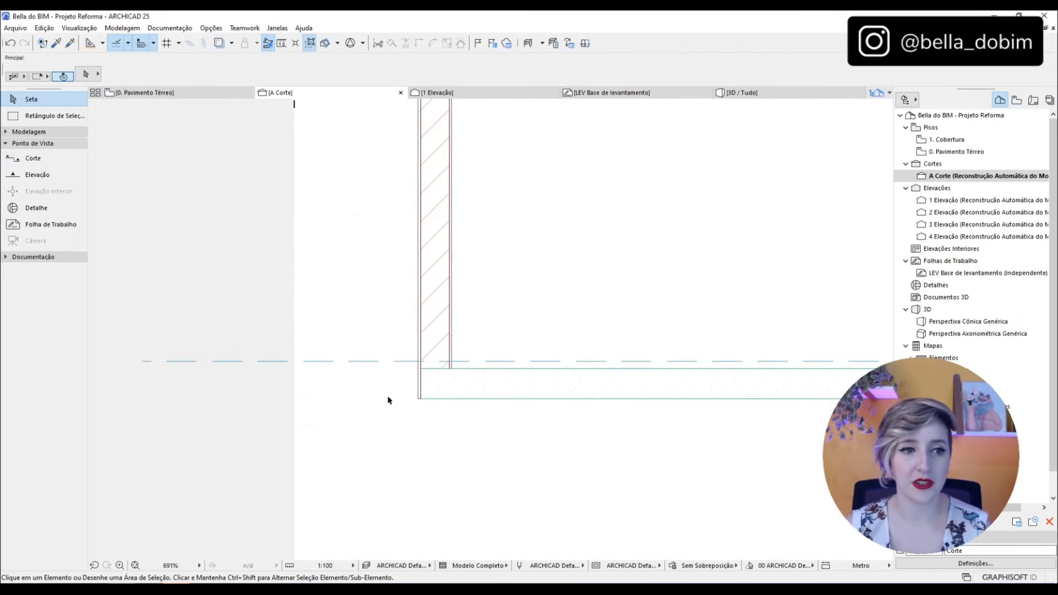
scroll(394, 353, down, 4)
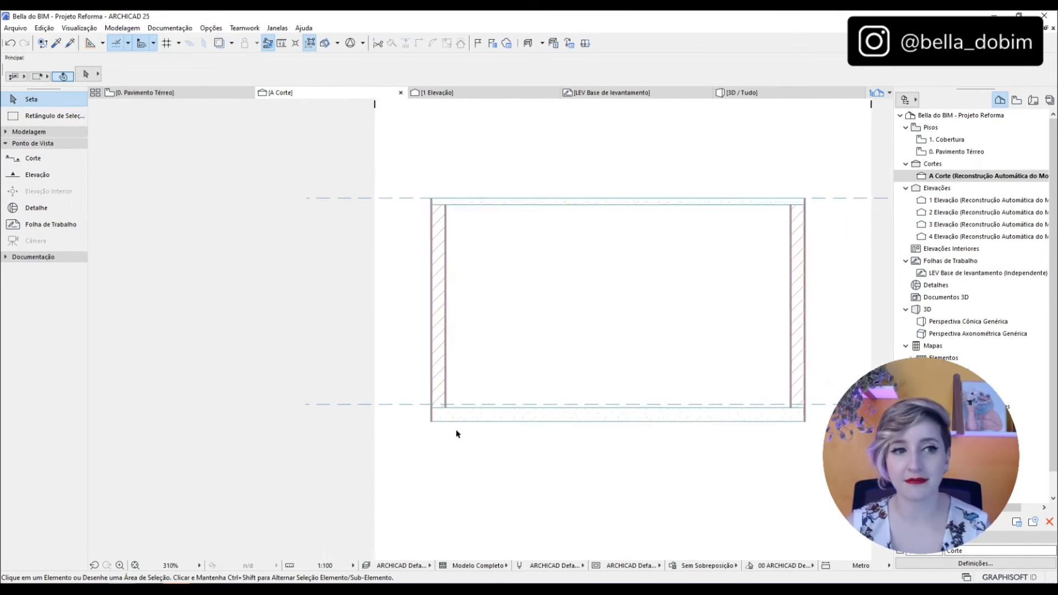
scroll(783, 389, up, 6)
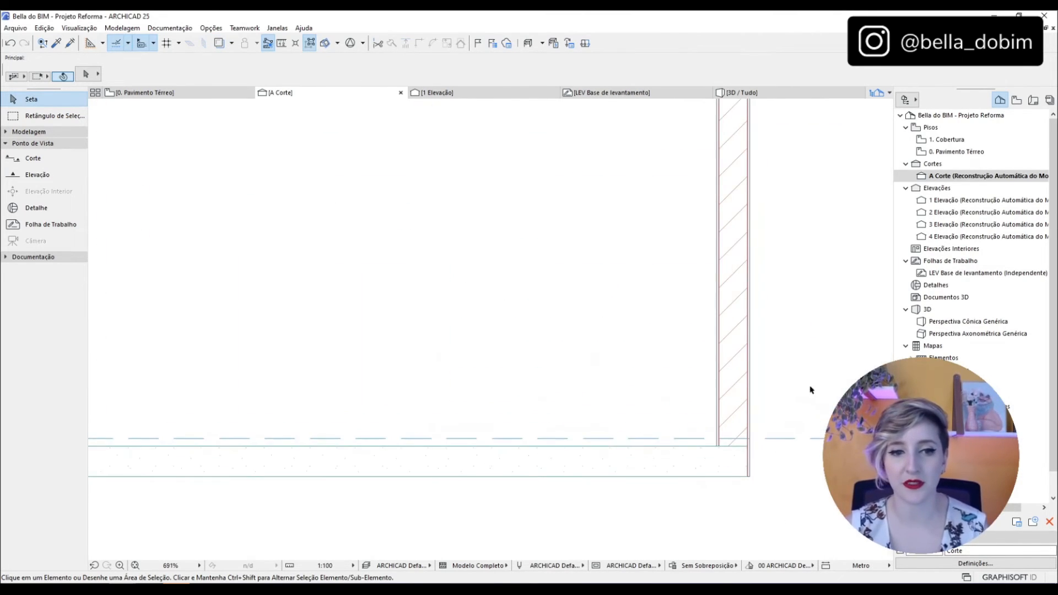